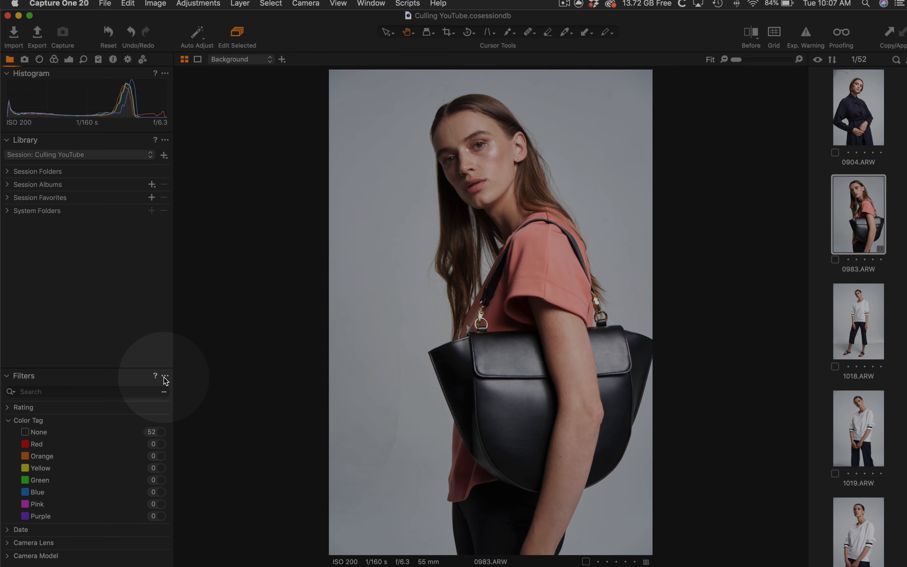
# Open the Show/Hide Metadata Filters window and browse the available filter categories
pyautogui.click(165, 377)
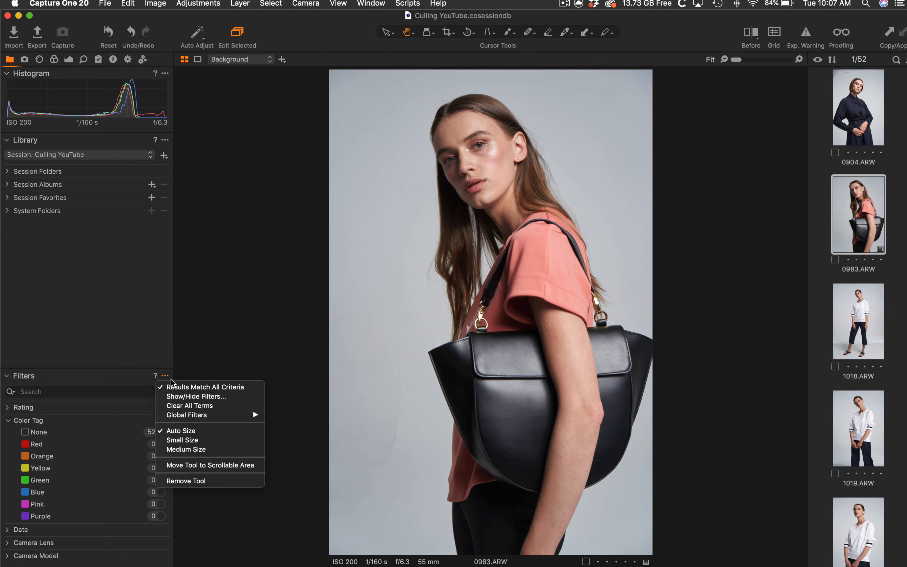
pyautogui.click(169, 398)
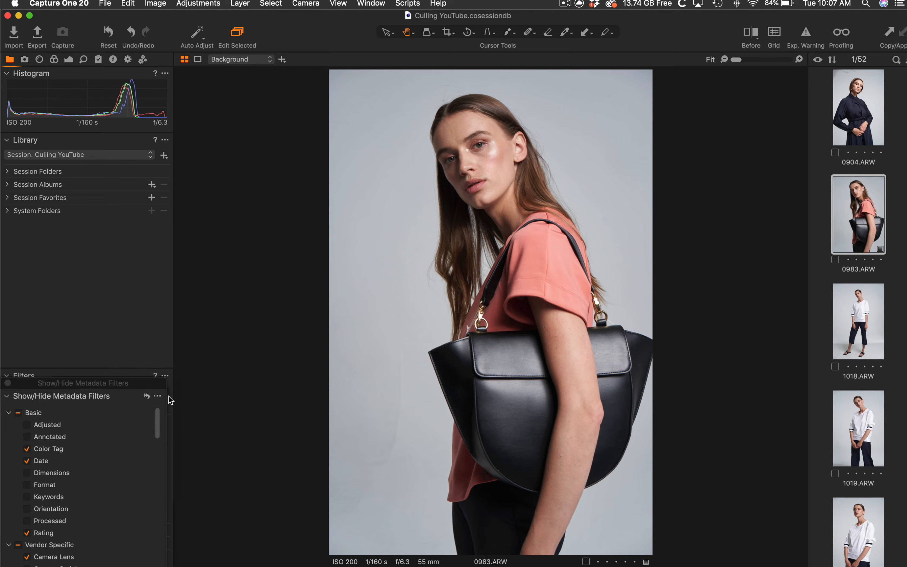
pyautogui.moveTo(75, 389); pyautogui.dragTo(244, 205)
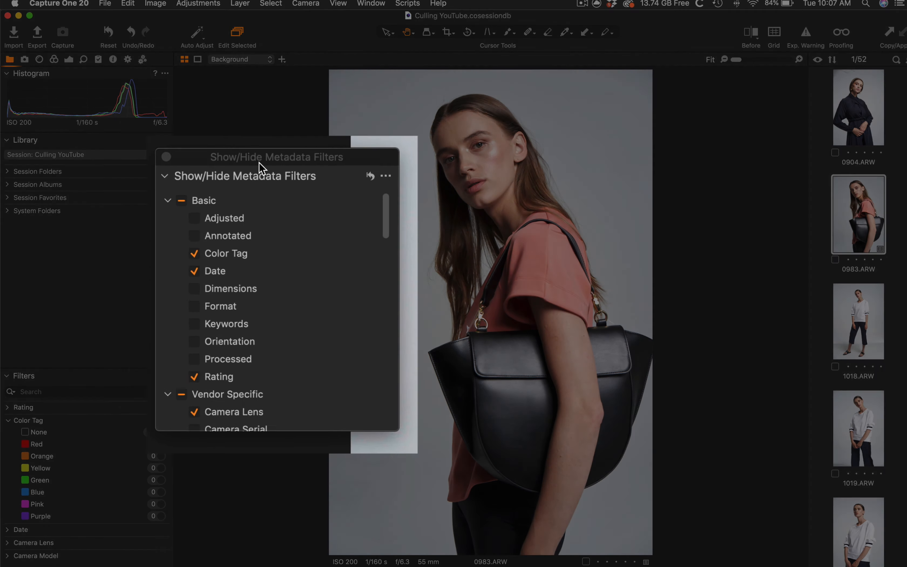
pyautogui.scroll(-15, 231, 246)
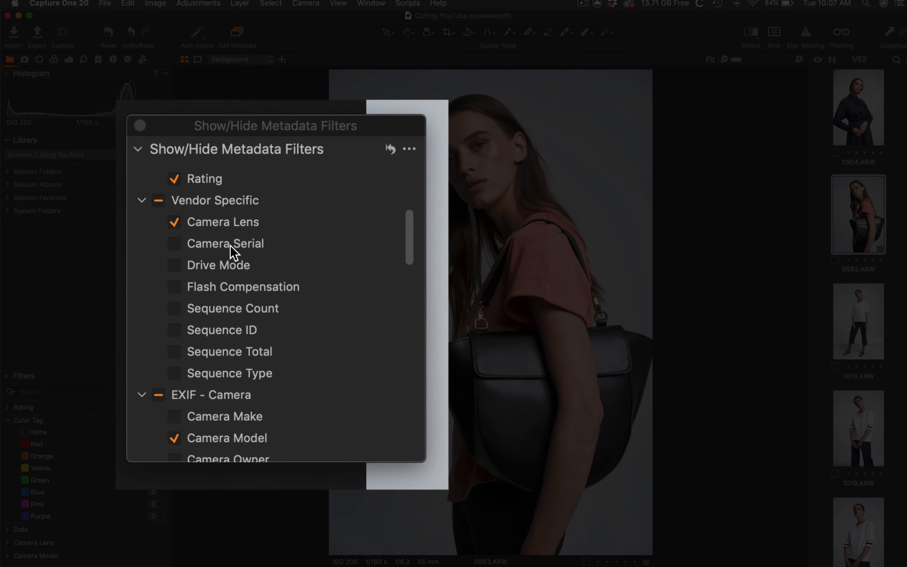
pyautogui.scroll(-15, 230, 246)
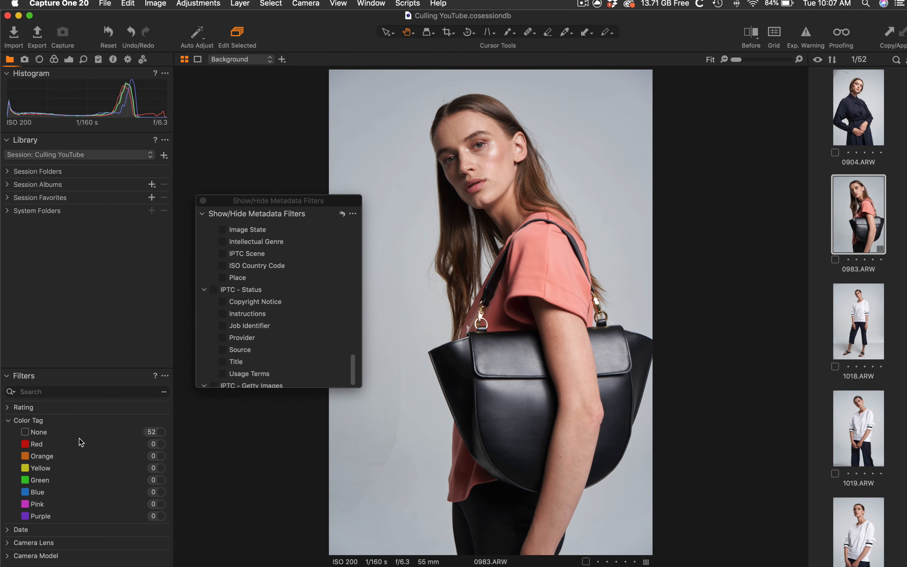
pyautogui.scroll(20, 247, 294)
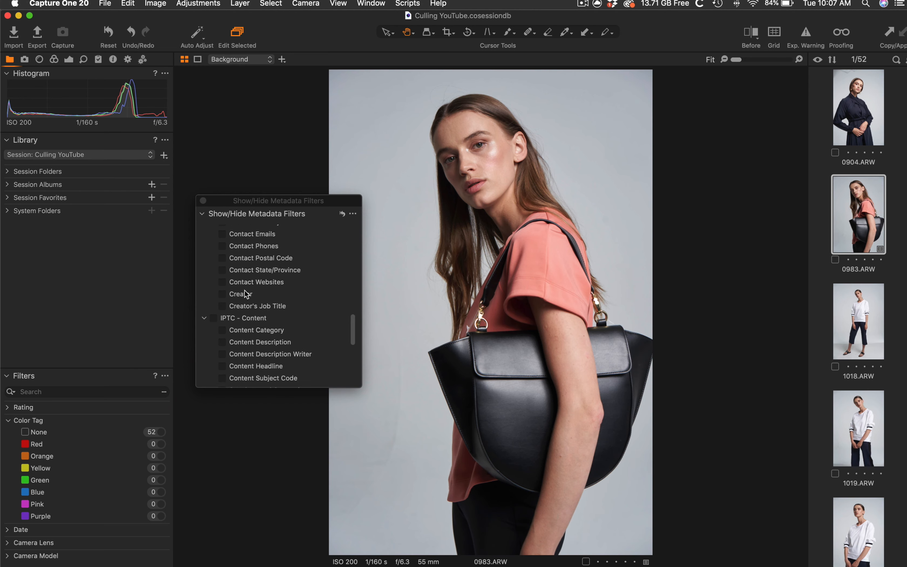
pyautogui.scroll(-10, 246, 294)
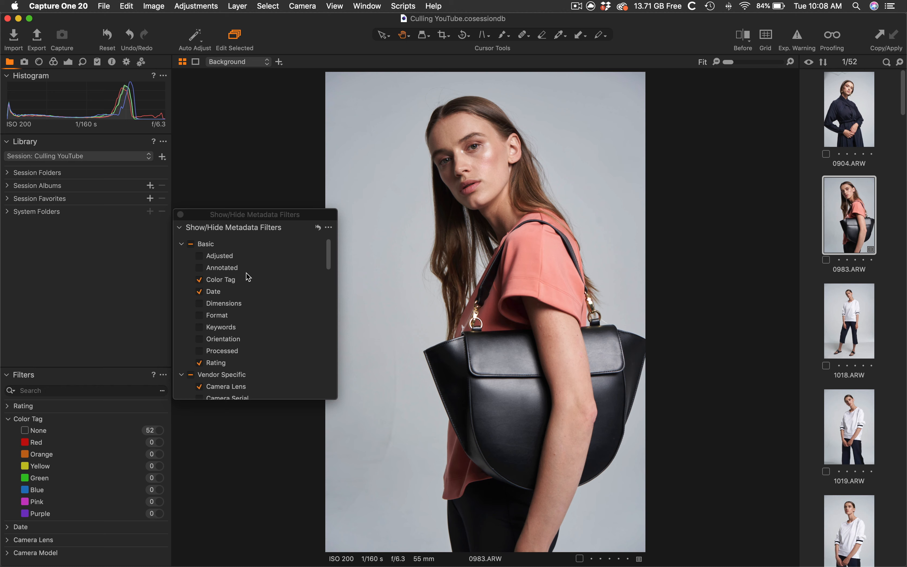
pyautogui.scroll(-3, 247, 277)
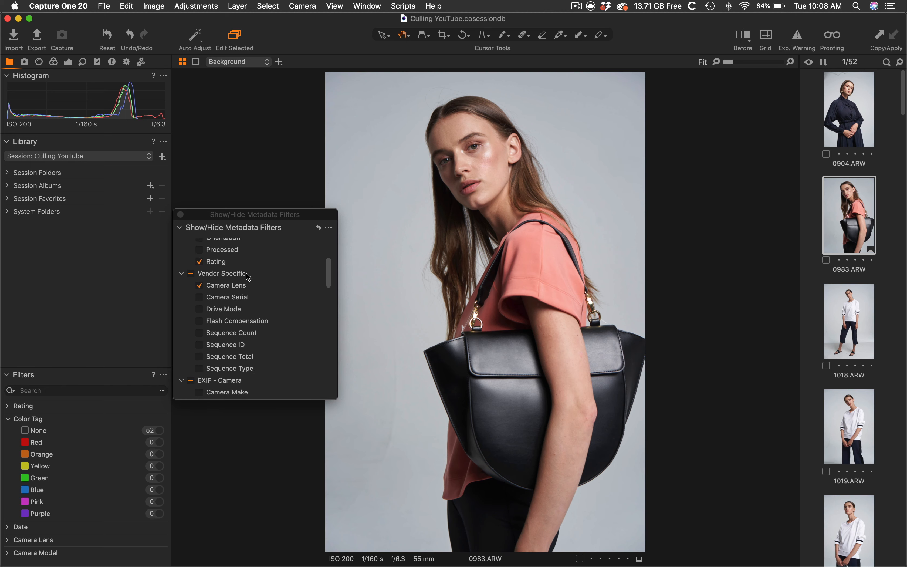
# Enable and then disable the Drive Mode filter, and close the filters window
pyautogui.click(199, 308)
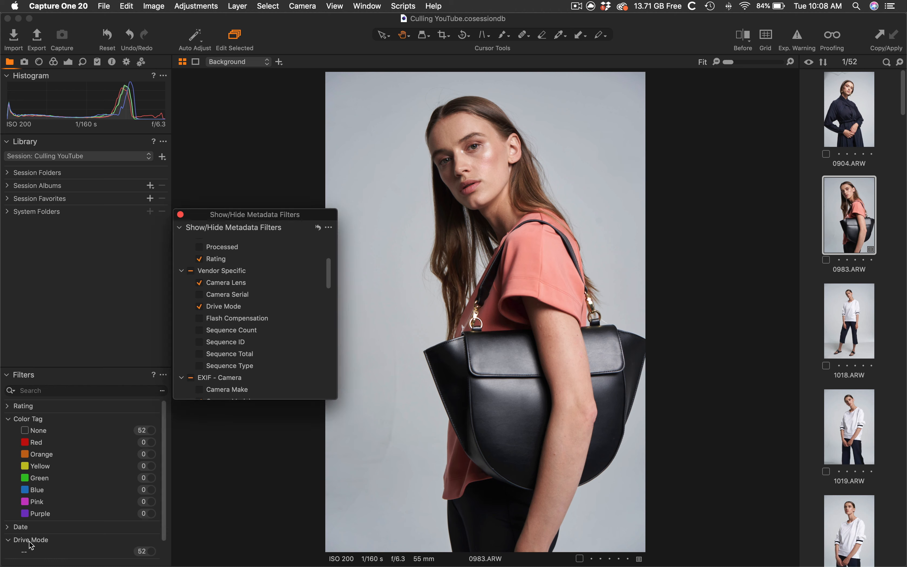
pyautogui.click(199, 307)
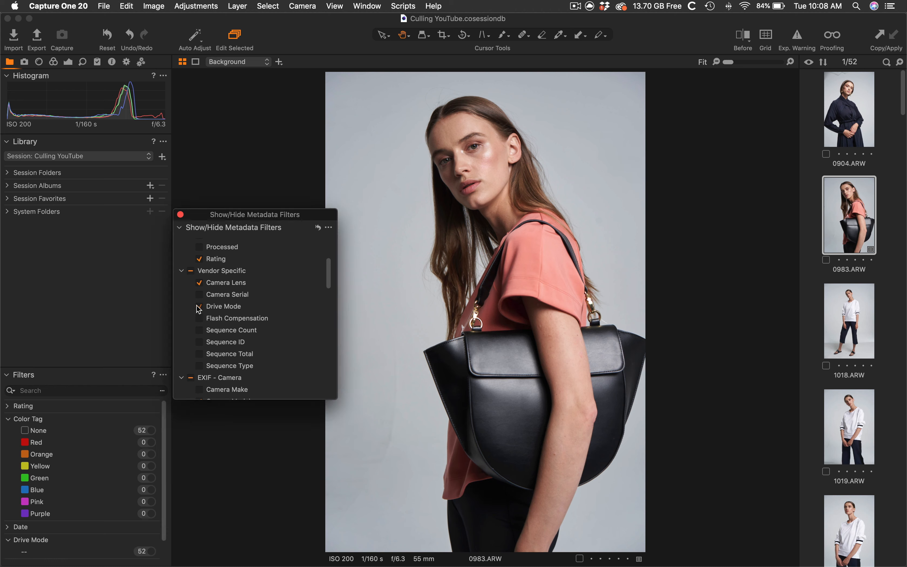
pyautogui.click(180, 215)
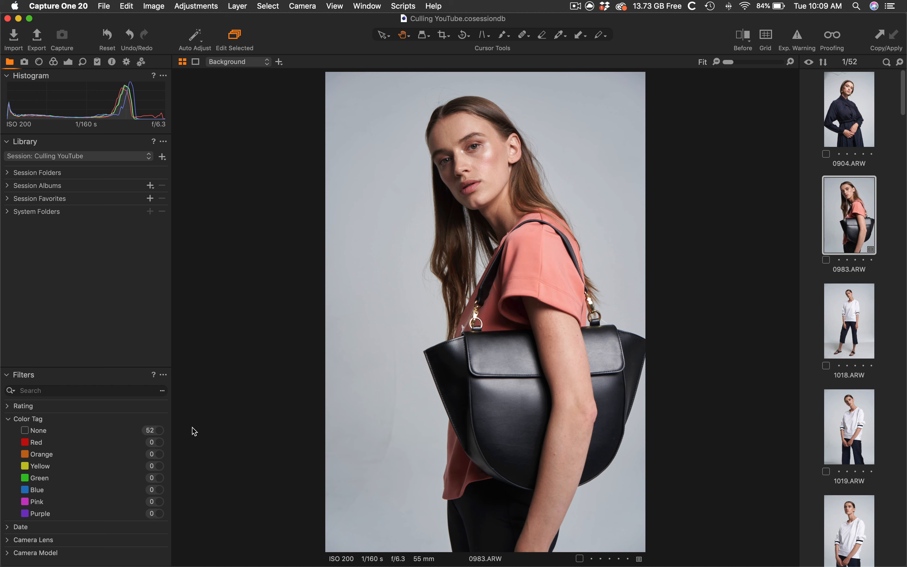
# Cycle image 0983 twice through the None, Red, Yellow and Green color tags
pyautogui.press('6')
pyautogui.press('7')
pyautogui.press('8')
pyautogui.press('9')
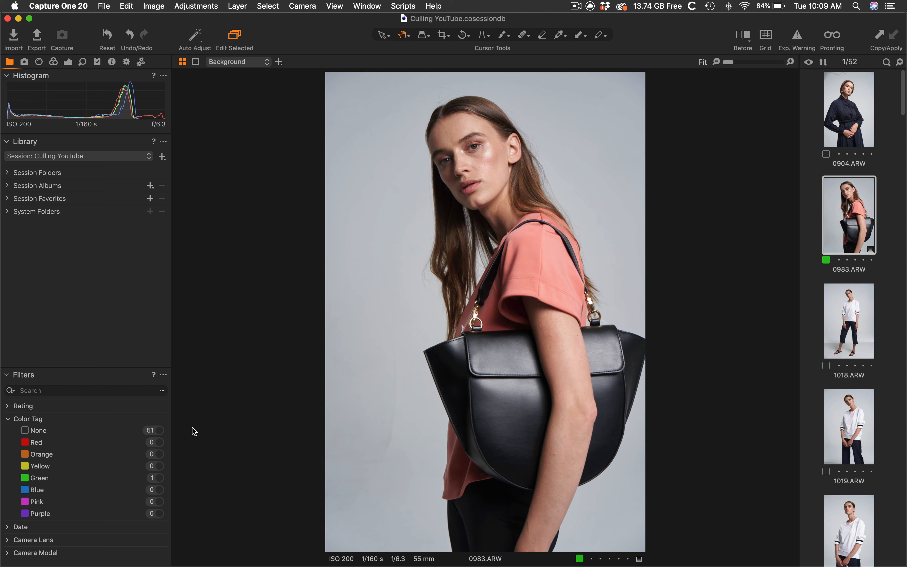
pyautogui.press('6')
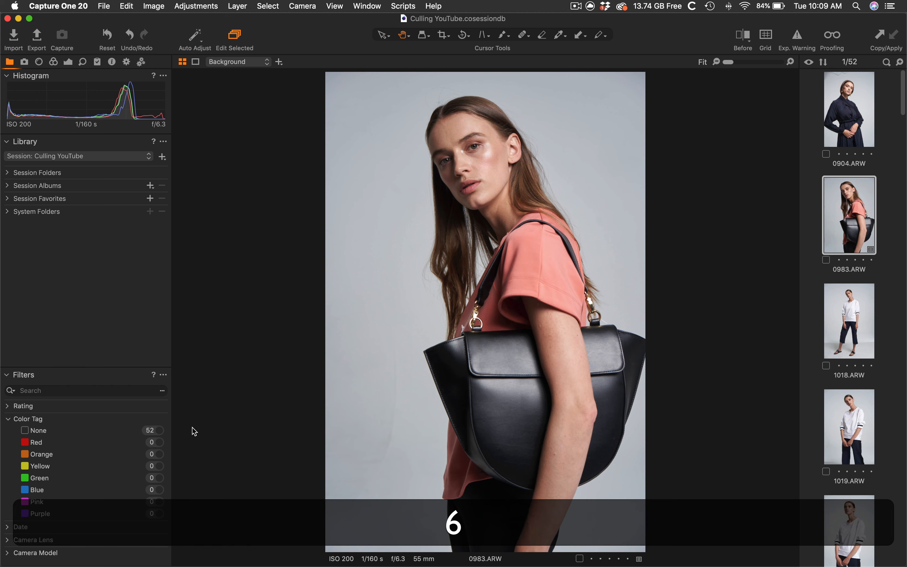
pyautogui.press('7')
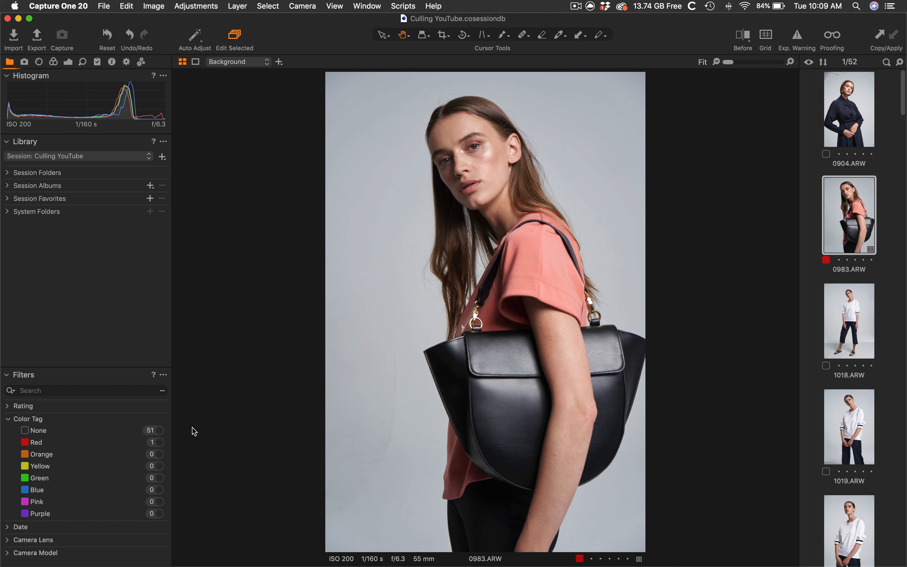
pyautogui.press('8')
pyautogui.press('9')
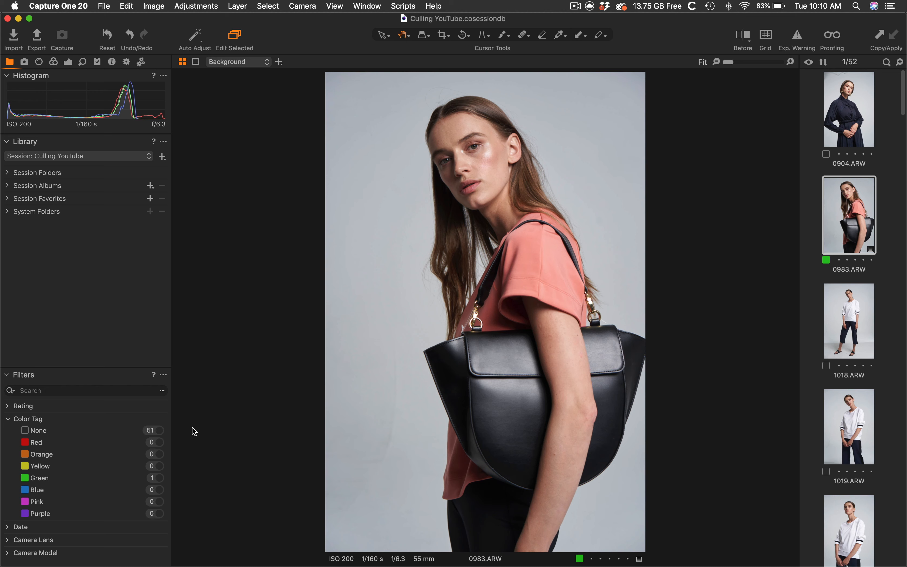
# Switch image 0983's color tag between Red and Green several times, then set it to None
pyautogui.press('7')
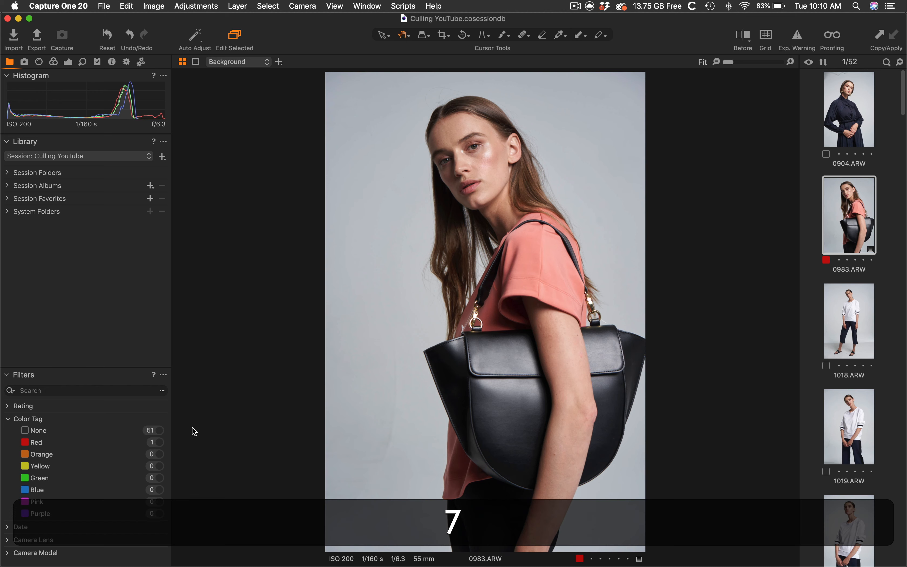
pyautogui.press('9')
pyautogui.press('7')
pyautogui.press('9')
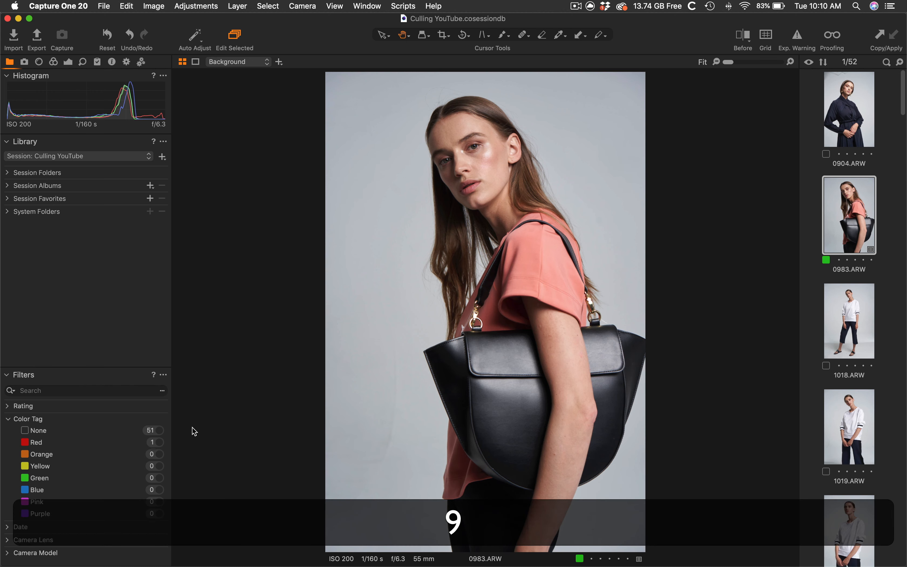
pyautogui.press('6')
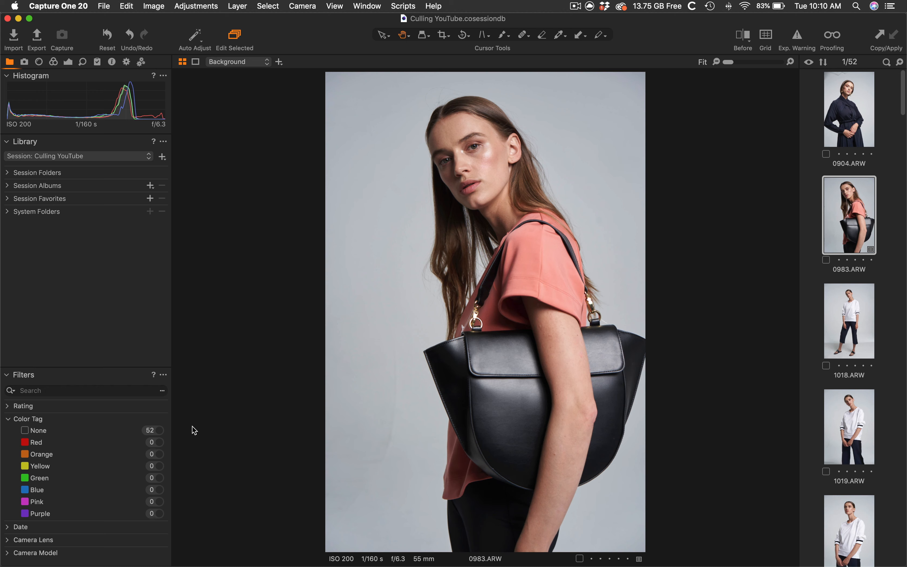
# Open the Edit Keyboard Shortcuts dialog and browse the list of shortcut sets, keeping BW
pyautogui.click(128, 9)
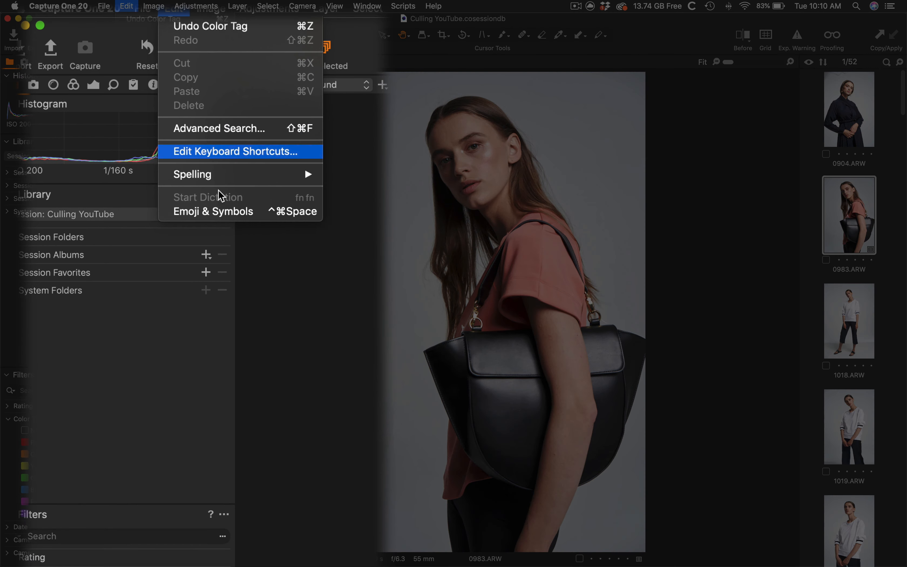
pyautogui.click(235, 151)
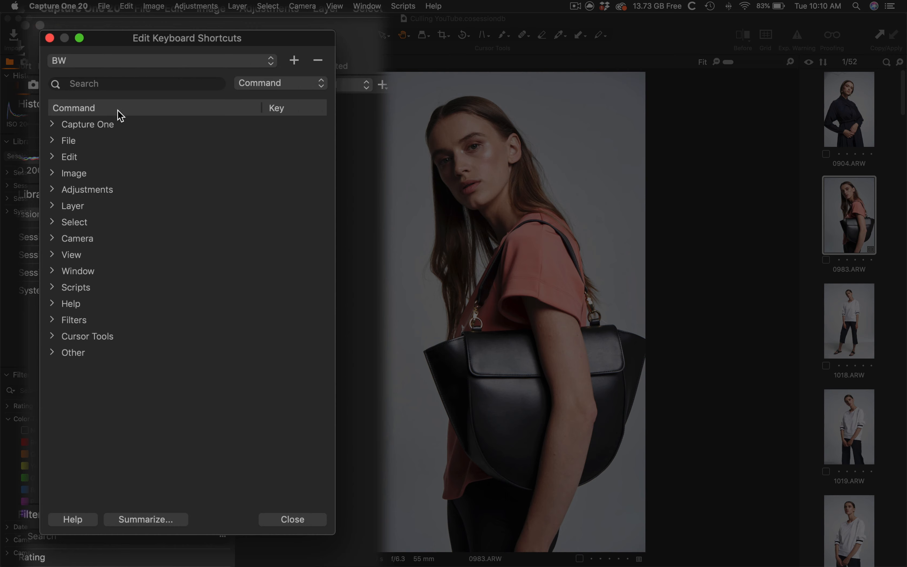
pyautogui.click(124, 61)
pyautogui.press('Up')
pyautogui.press('Up')
pyautogui.press('Up')
pyautogui.press('Up')
pyautogui.press('Up')
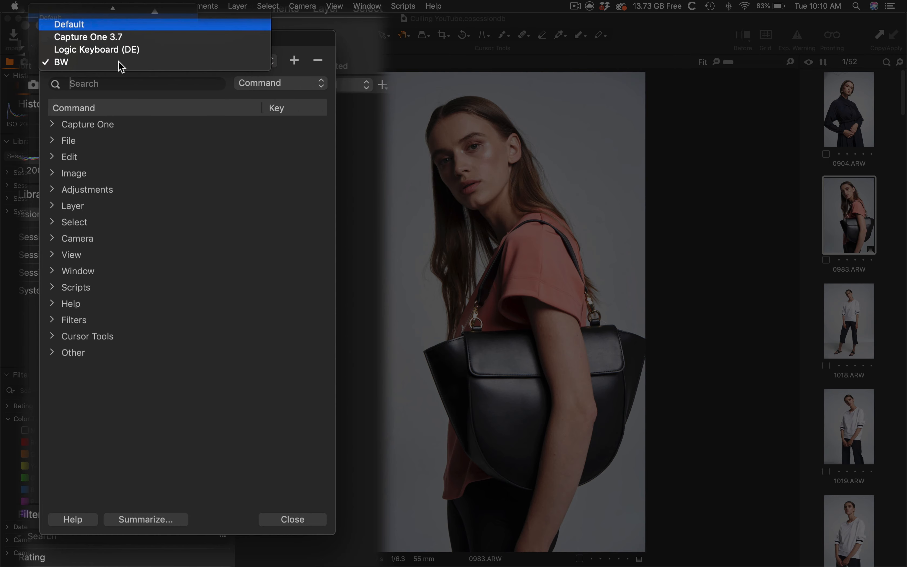
pyautogui.press('Down')
pyautogui.press('Down')
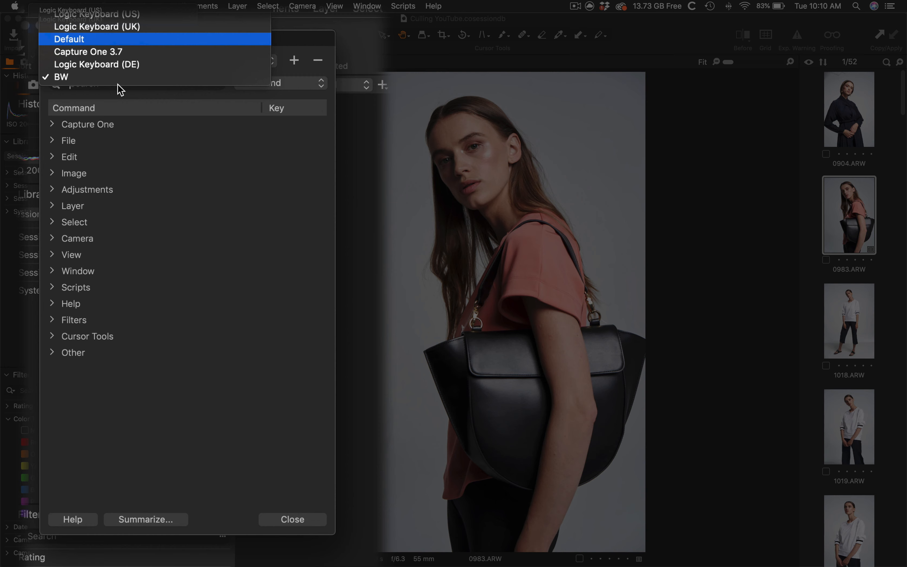
pyautogui.press('Down')
pyautogui.press('Down')
pyautogui.press('Down')
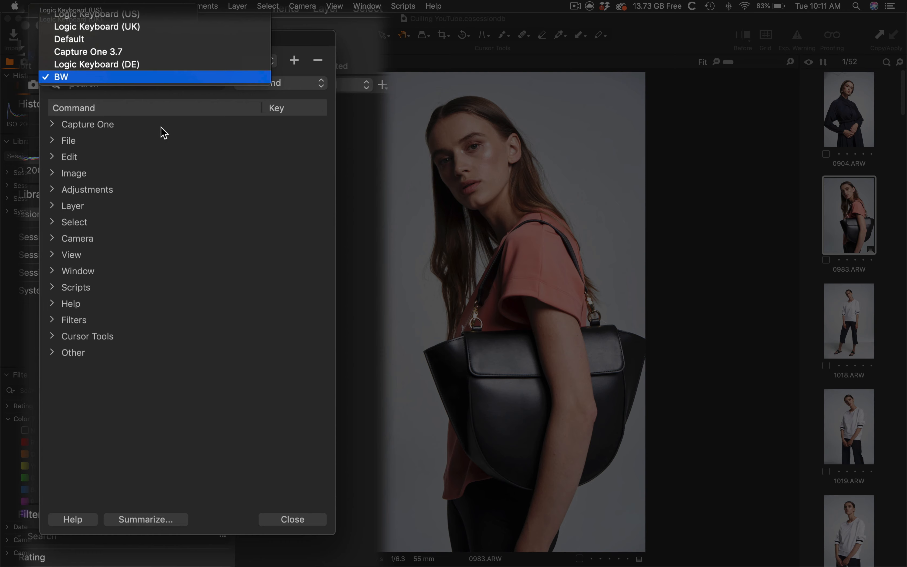
pyautogui.press('Up')
pyautogui.press('Up')
pyautogui.press('Escape')
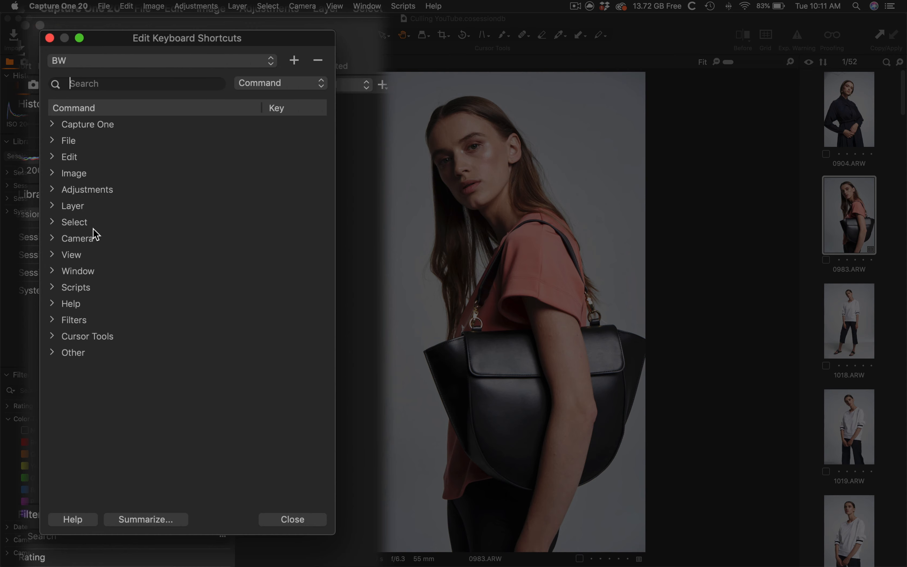
# Expand the Adjustments > Color Tag shortcuts to review them, then collapse them
pyautogui.click(52, 189)
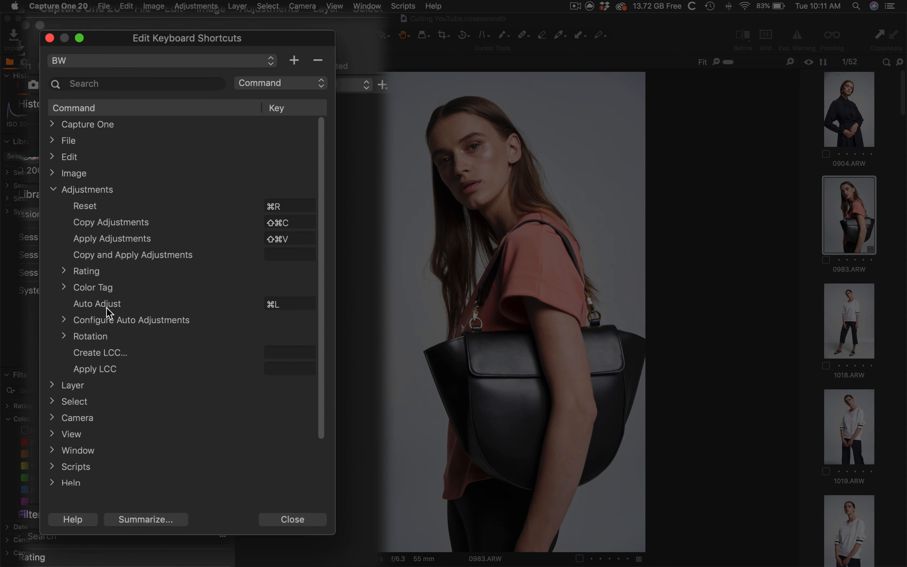
pyautogui.click(63, 287)
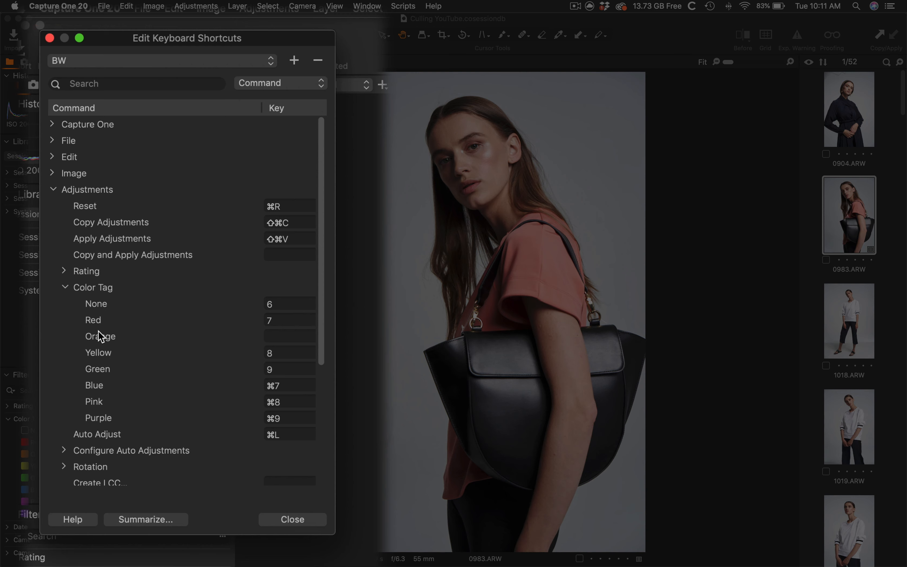
pyautogui.click(99, 284)
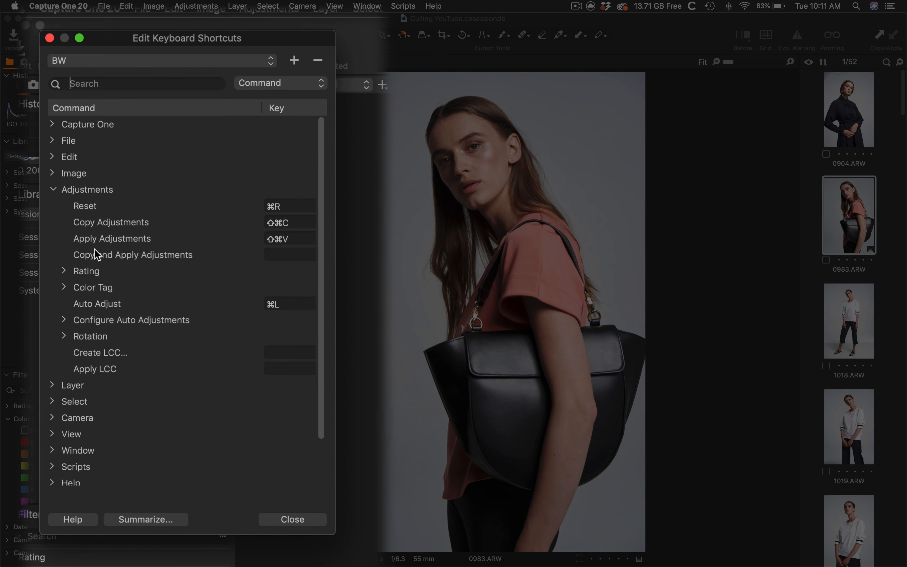
pyautogui.click(88, 234)
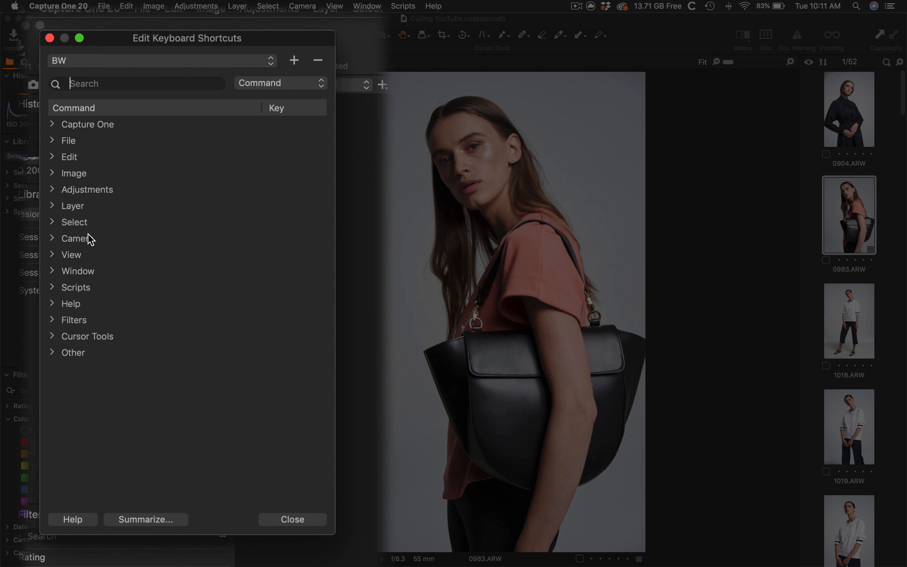
# Review the Filters > Toggle Color Tag Filters shortcuts and close the dialog
pyautogui.click(88, 361)
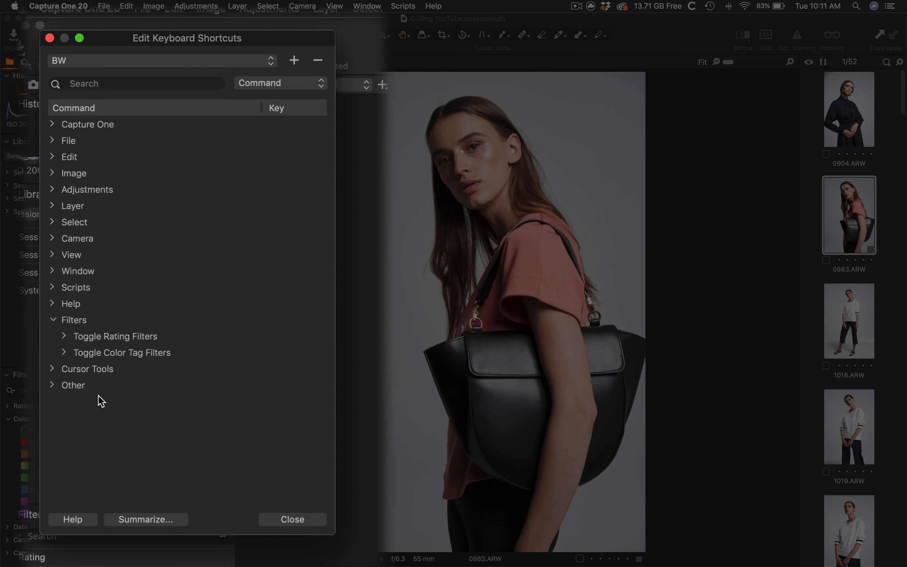
pyautogui.click(102, 402)
pyautogui.scroll(-2, 106, 416)
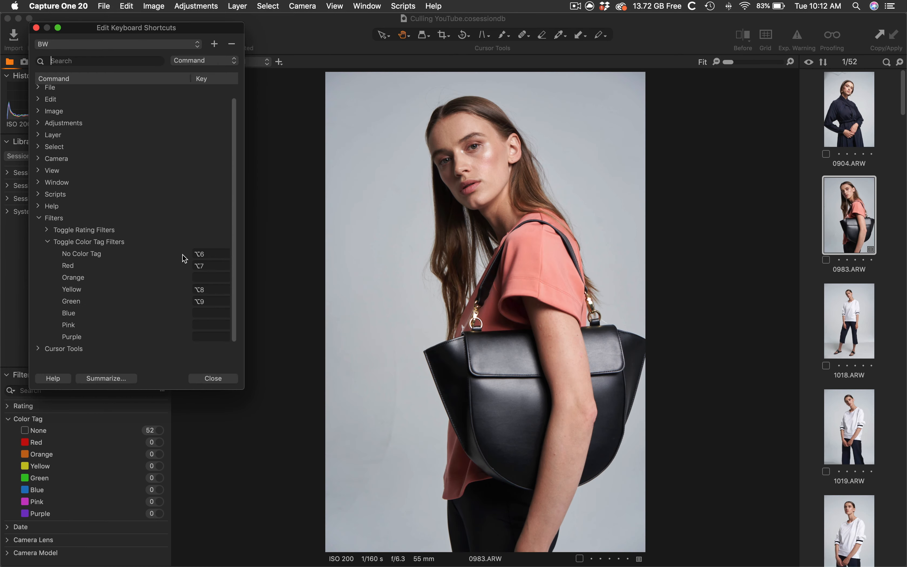
pyautogui.click(37, 28)
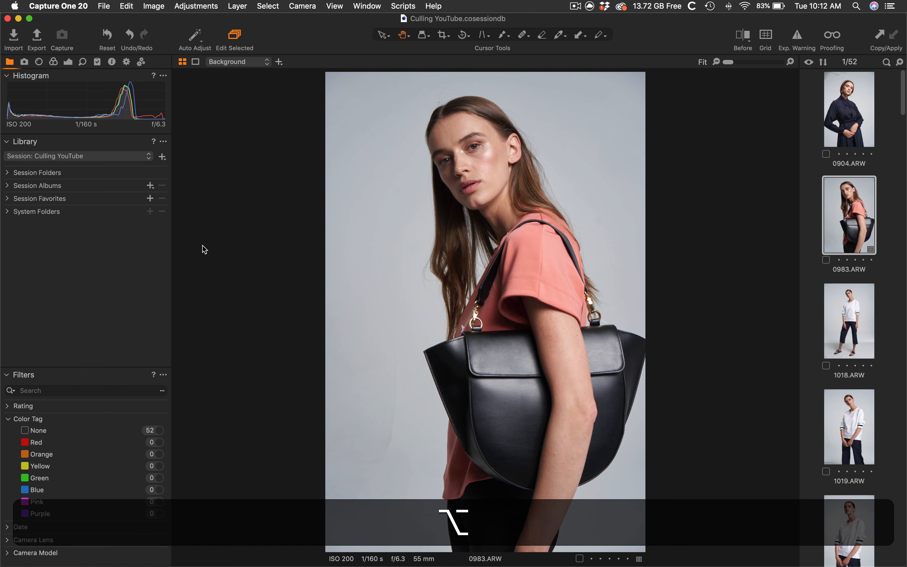
# Turn the Red and Yellow color tag filters on and off again
pyautogui.hotkey('alt', '7')
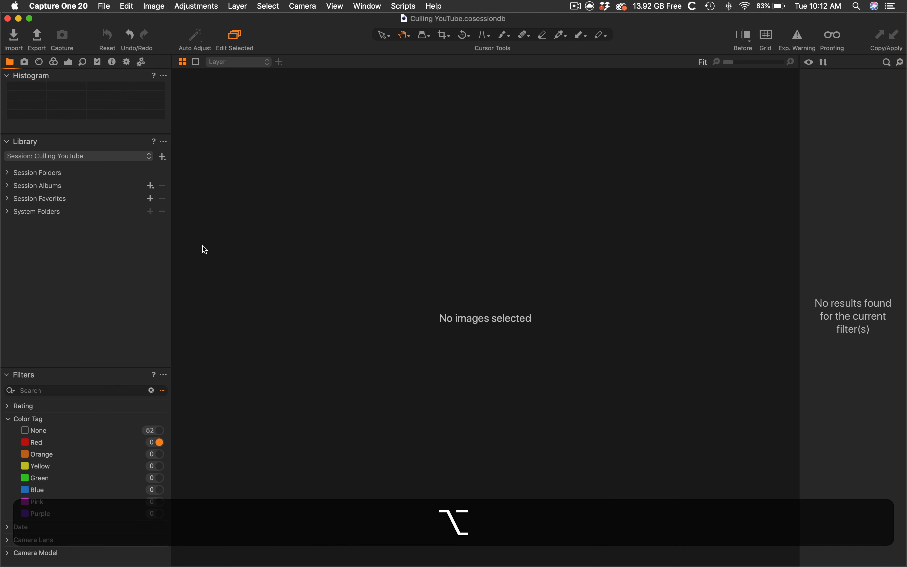
pyautogui.hotkey('alt', '8')
pyautogui.hotkey('alt', '7')
pyautogui.hotkey('alt', '8')
# Enable the Green and Yellow color tag filters
pyautogui.hotkey('alt', '9')
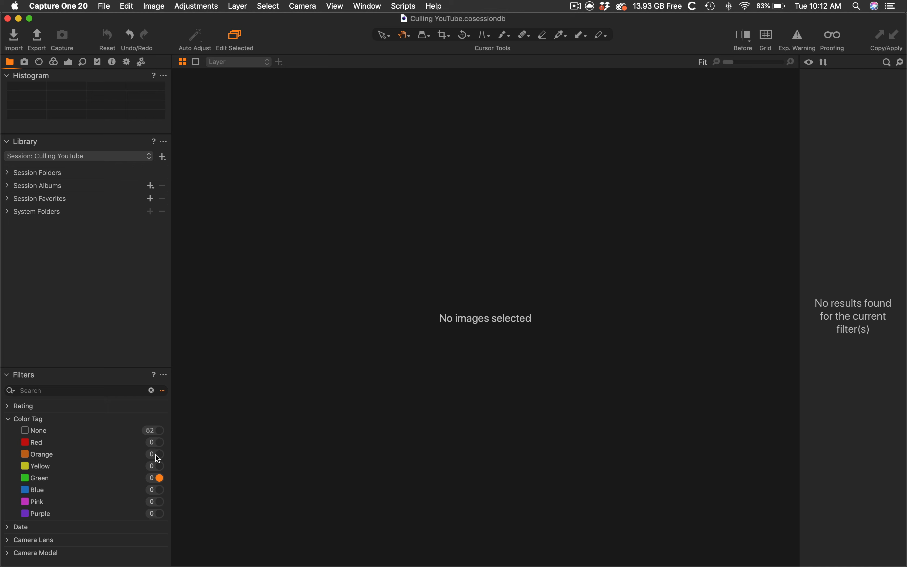
pyautogui.press('alt')
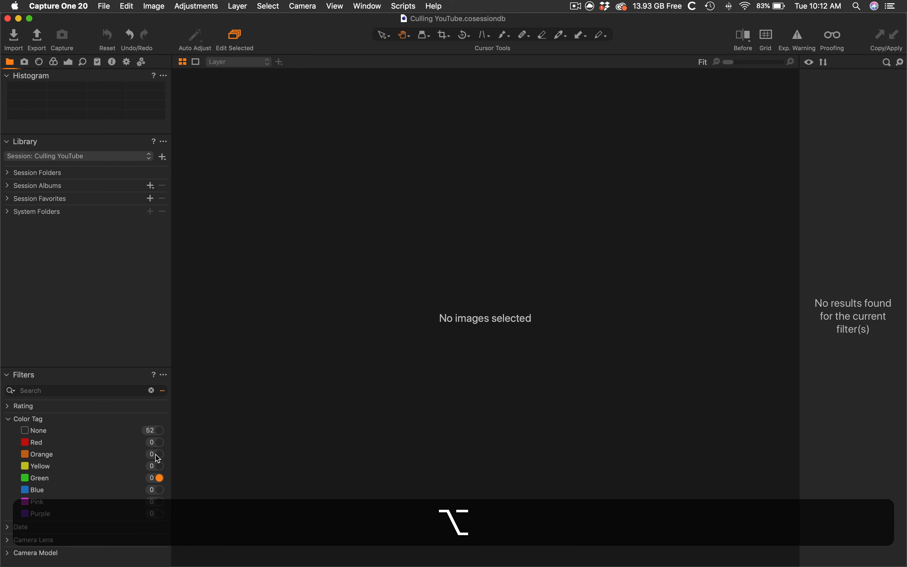
pyautogui.hotkey('alt', '9')
pyautogui.hotkey('alt', '8')
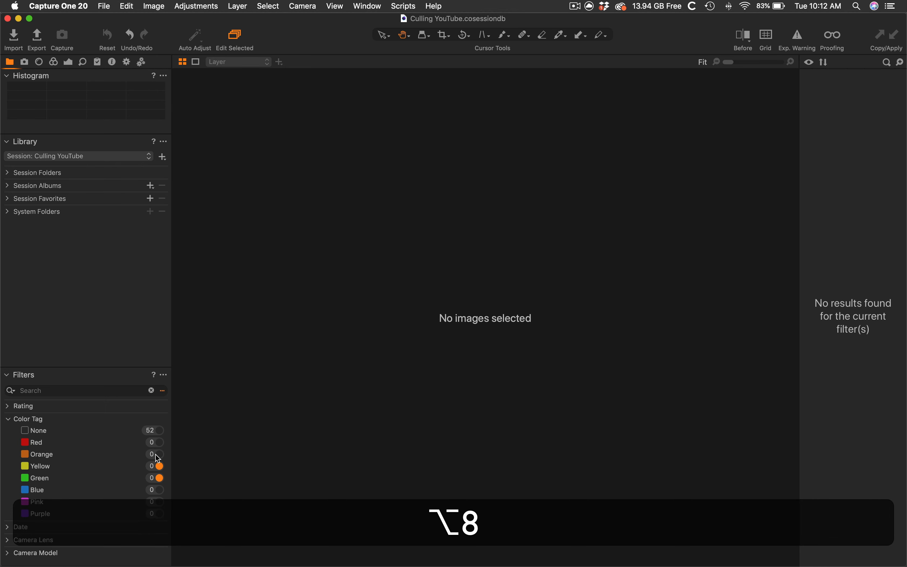
# Turn off the Yellow and Green color tag filters and filter the browser to untagged (None) images only
pyautogui.hotkey('alt', '7')
pyautogui.hotkey('alt', '9')
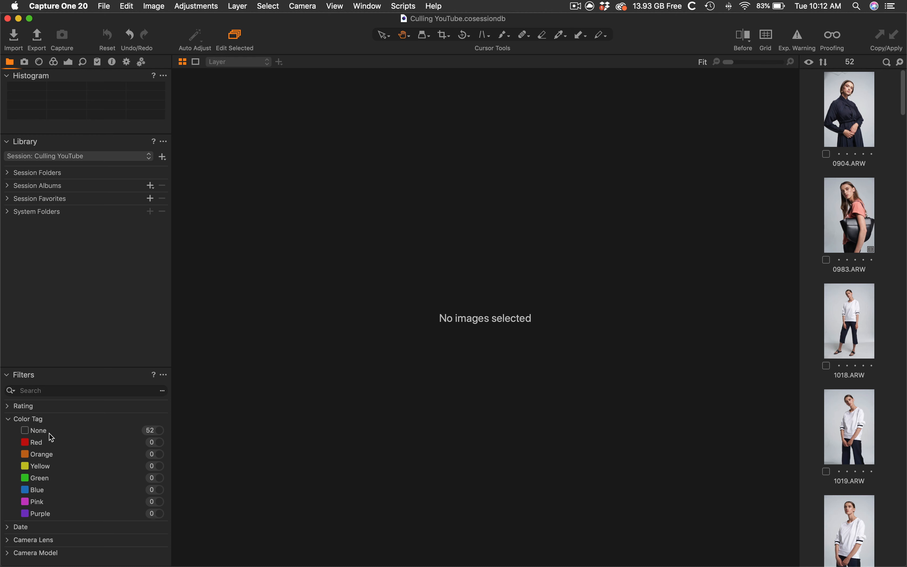
pyautogui.click(159, 430)
# Select the first image, 0904.ARW, and tag it red
pyautogui.scroll(1, 855, 115)
pyautogui.click(860, 123)
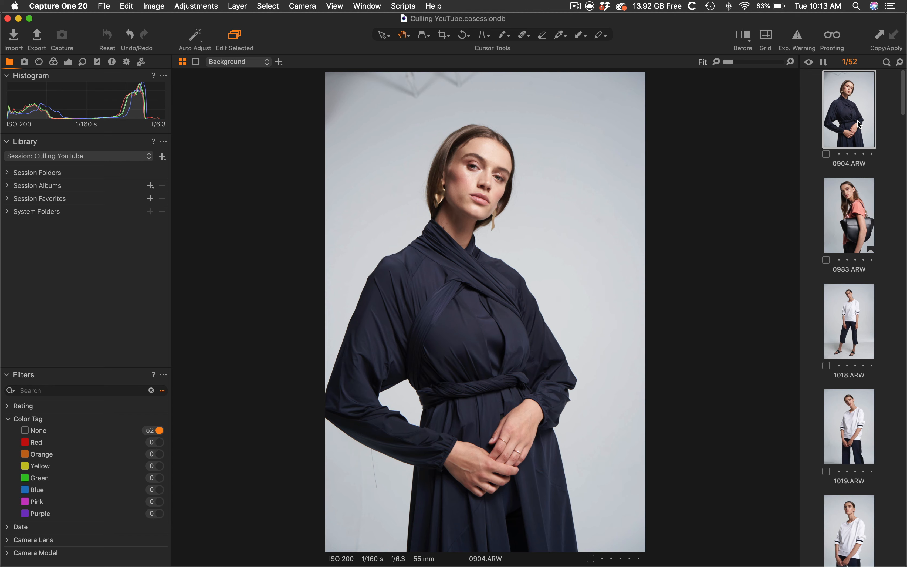
pyautogui.press('7')
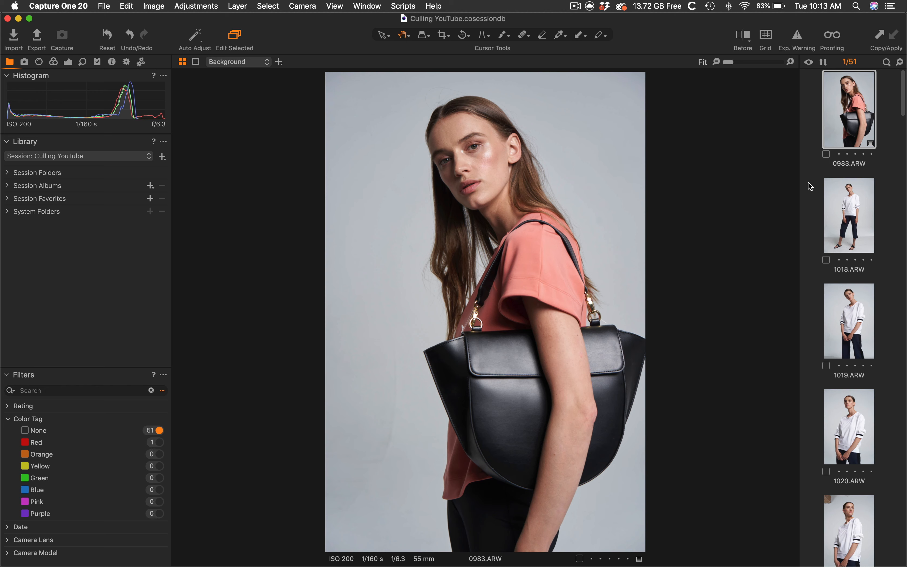
# Turn off the None filter, reselect 0904.ARW and clear its color tag
pyautogui.click(160, 430)
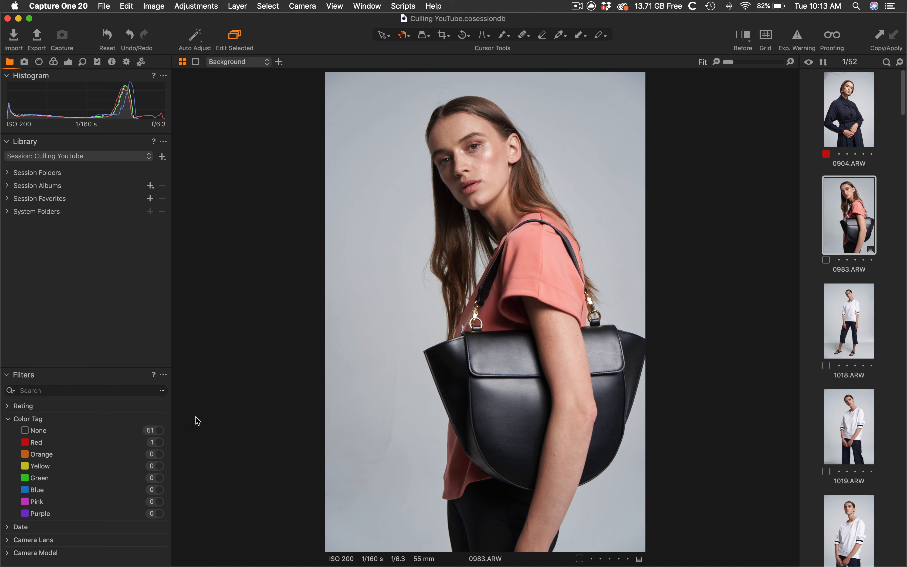
pyautogui.click(847, 117)
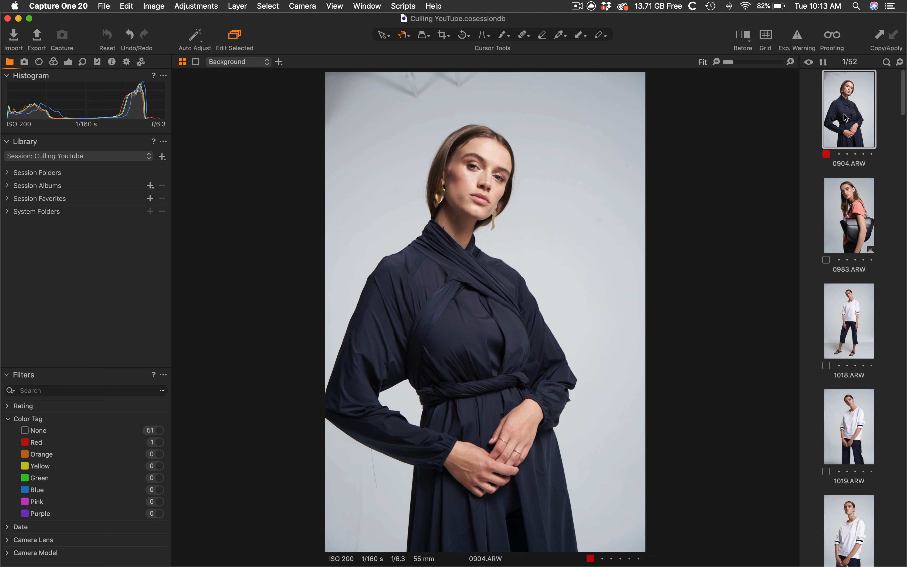
pyautogui.press('7')
pyautogui.press('Right')
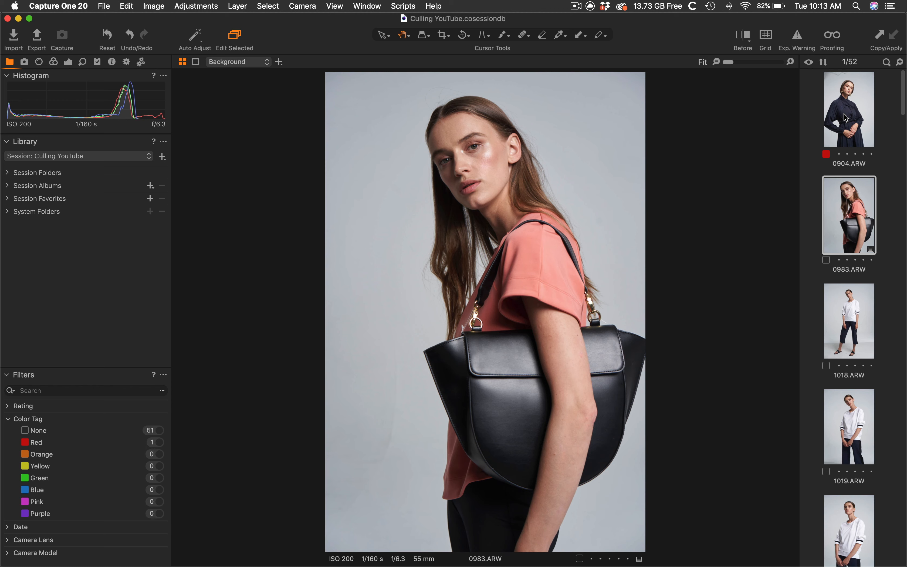
pyautogui.press('Left')
pyautogui.press('6')
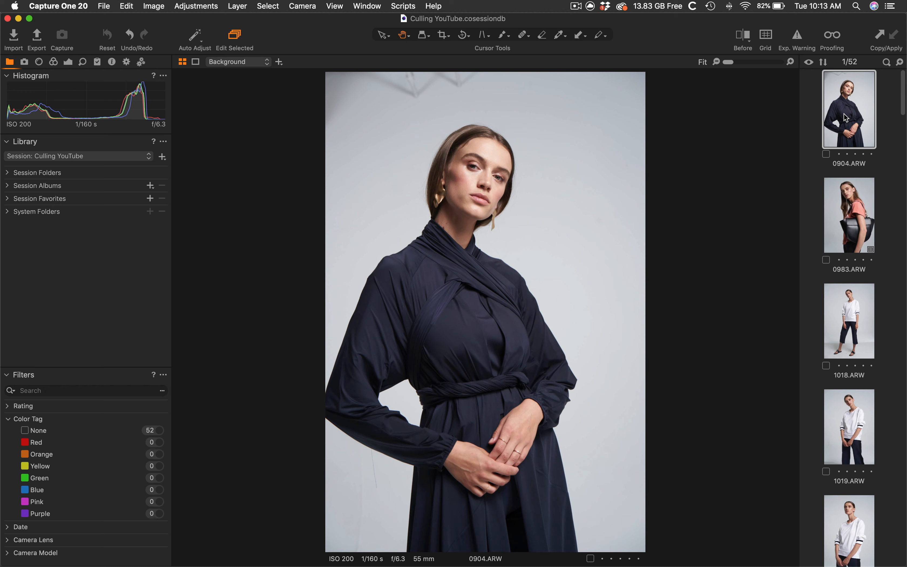
# Re-enable the None filter and cull the untagged images one by one, tagging each red or green
pyautogui.hotkey('alt', '6')
pyautogui.press('7')
pyautogui.press('9')
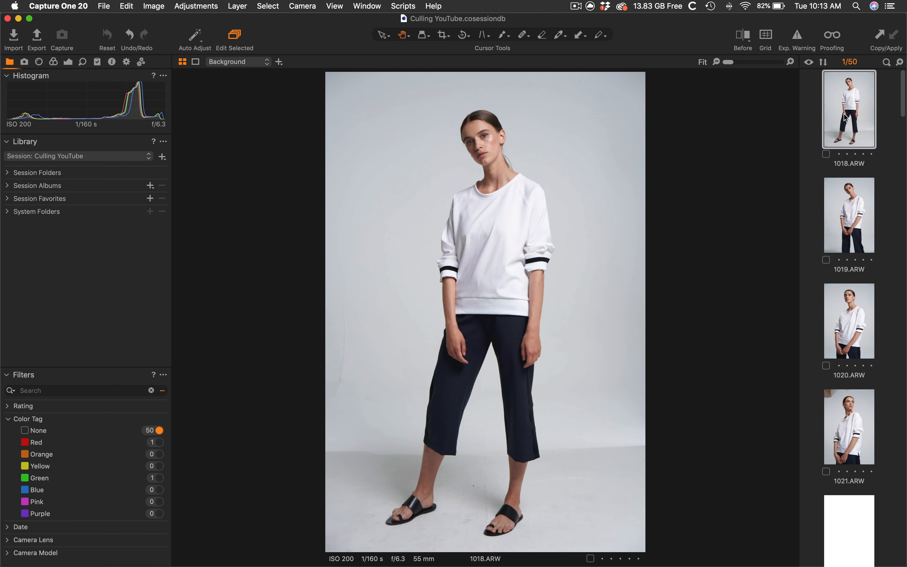
pyautogui.press('7')
pyautogui.press('9')
pyautogui.press('7')
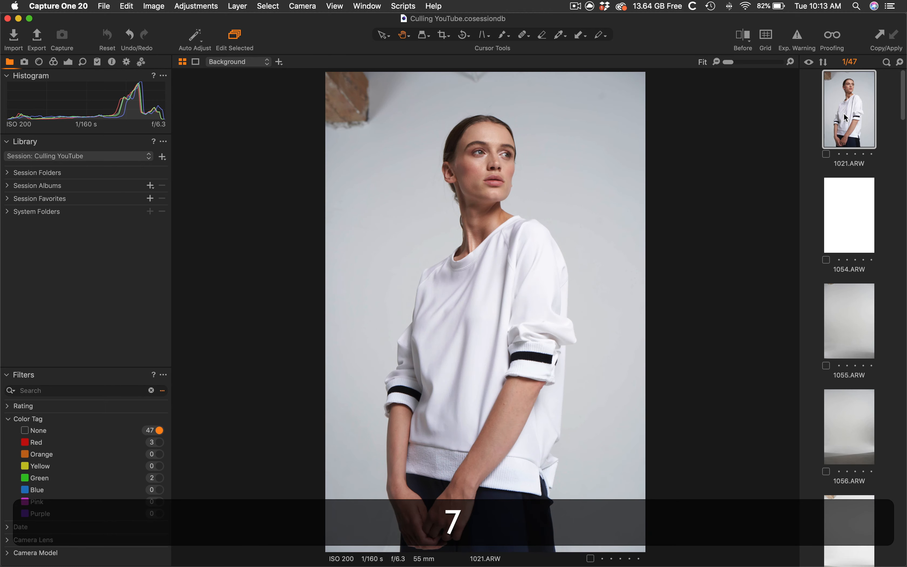
pyautogui.press('9')
pyautogui.press('7')
pyautogui.press('7')
pyautogui.press('7')
pyautogui.press('7')
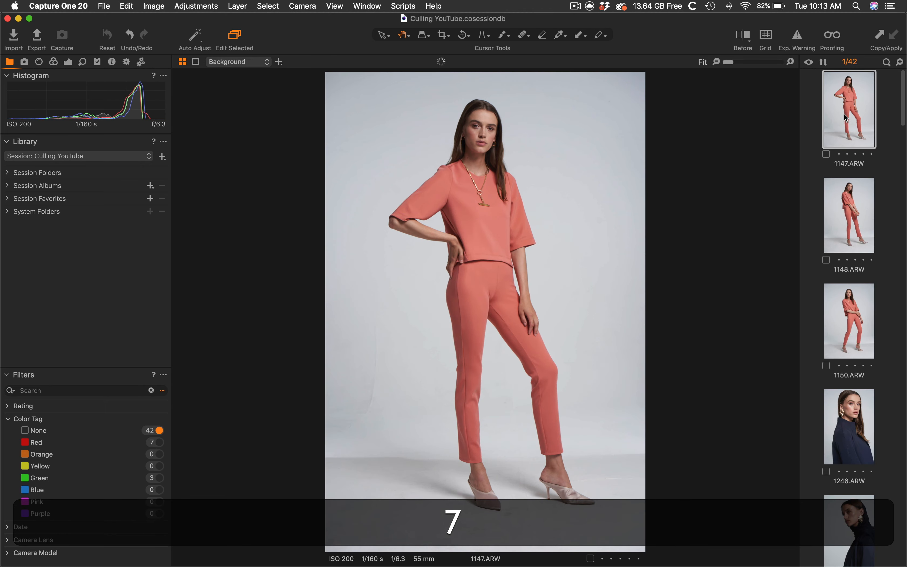
pyautogui.press('7')
pyautogui.press('7')
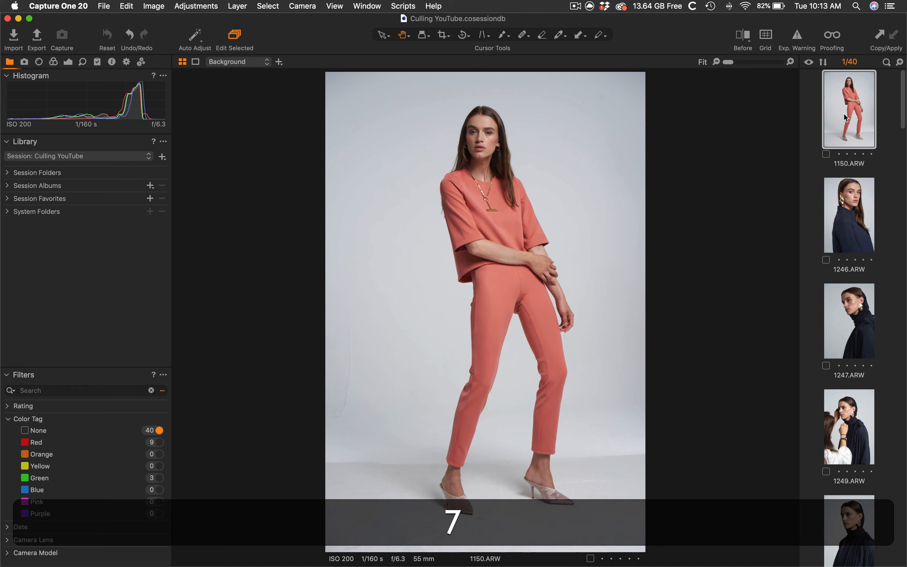
pyautogui.press('7')
pyautogui.press('9')
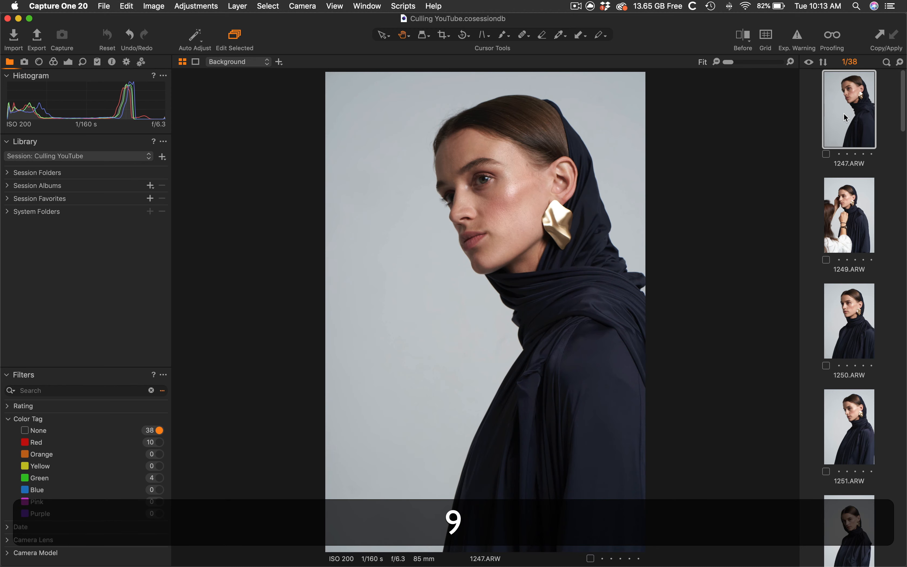
pyautogui.press('9')
pyautogui.press('7')
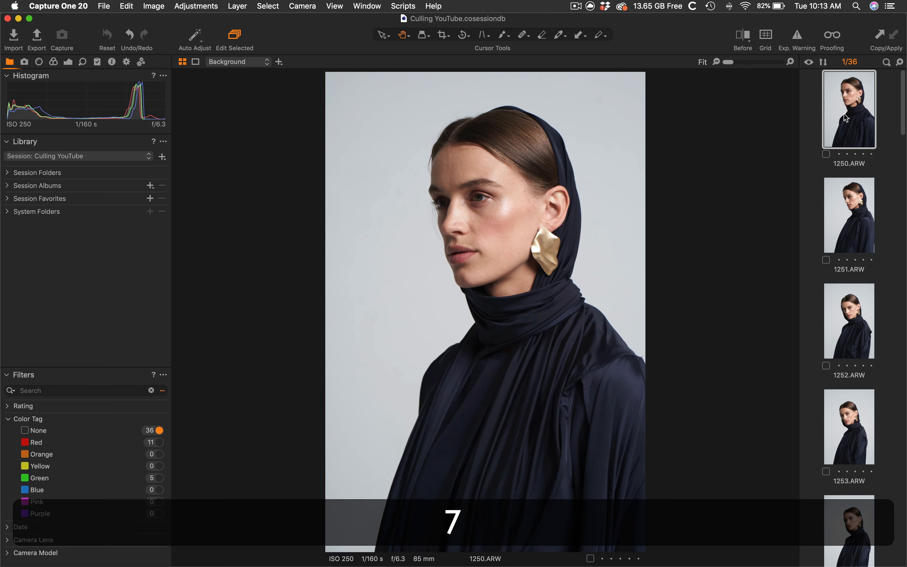
pyautogui.press('7')
pyautogui.press('7')
pyautogui.press('7')
pyautogui.press('9')
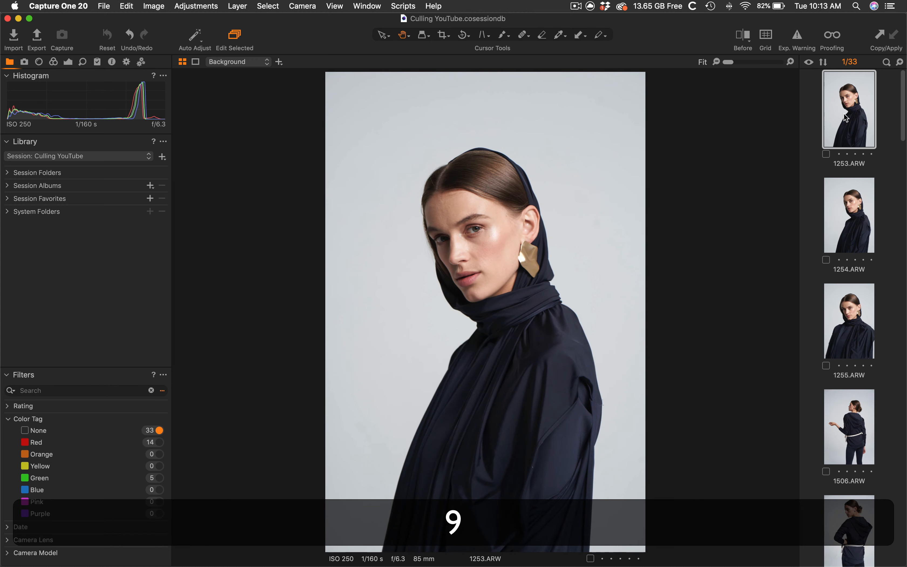
pyautogui.press('7')
pyautogui.press('7')
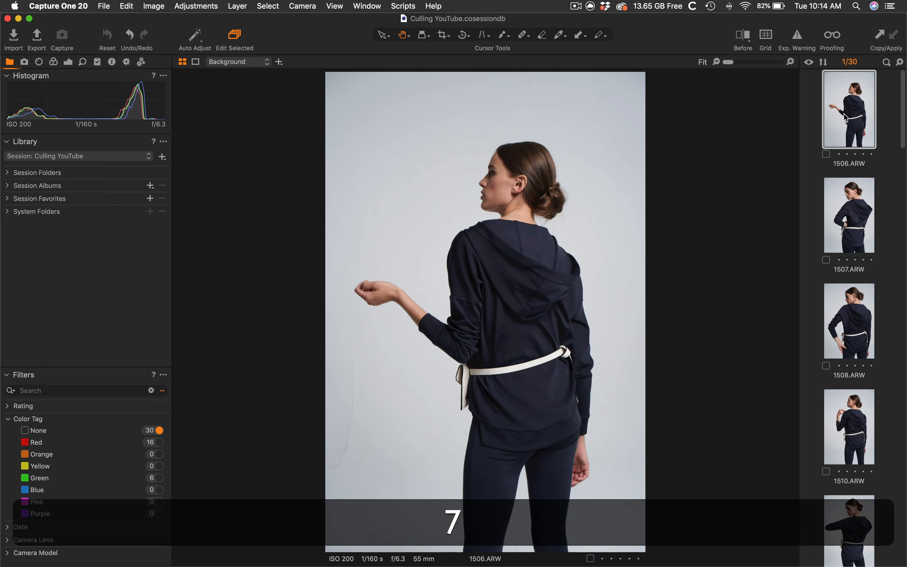
# Switch to grid view, select 1514.ARW and tag it green
pyautogui.press('alt+super+v')
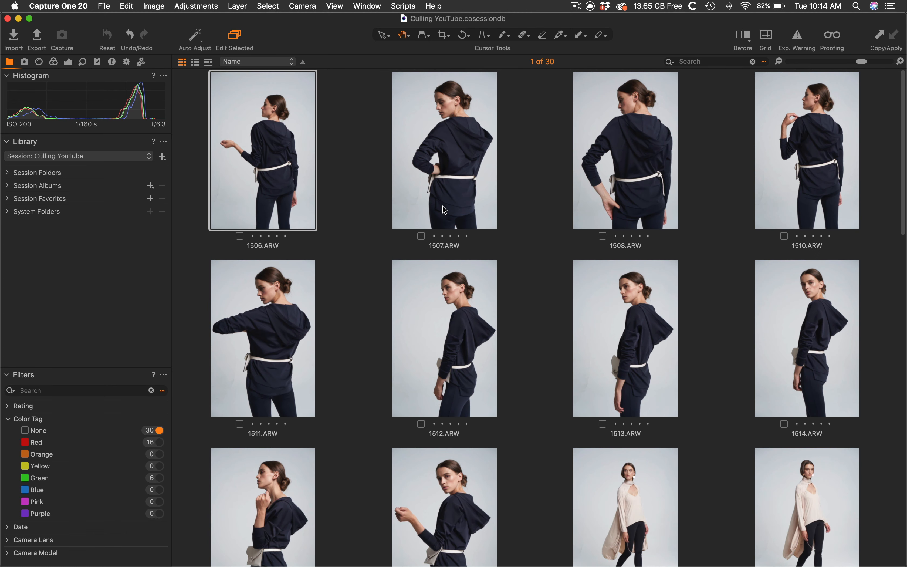
pyautogui.click(844, 318)
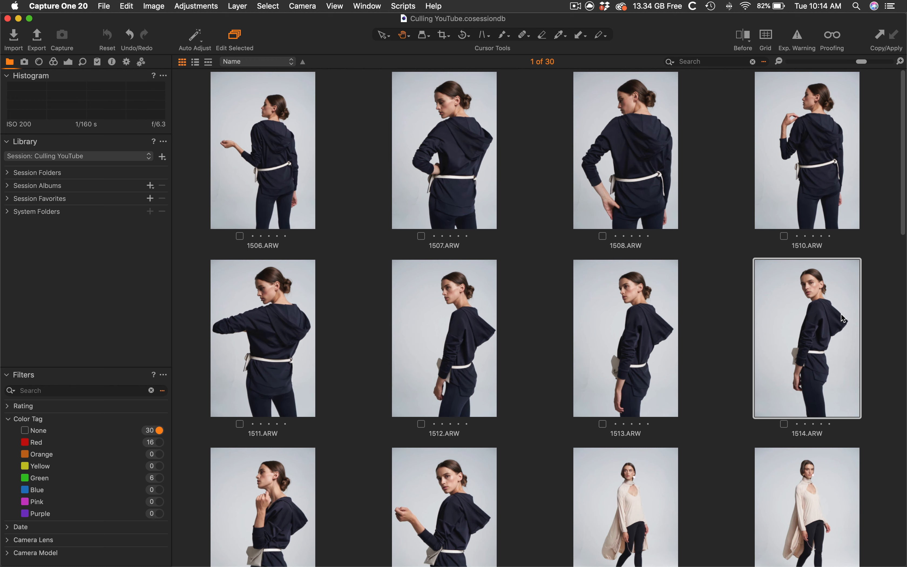
pyautogui.press('9')
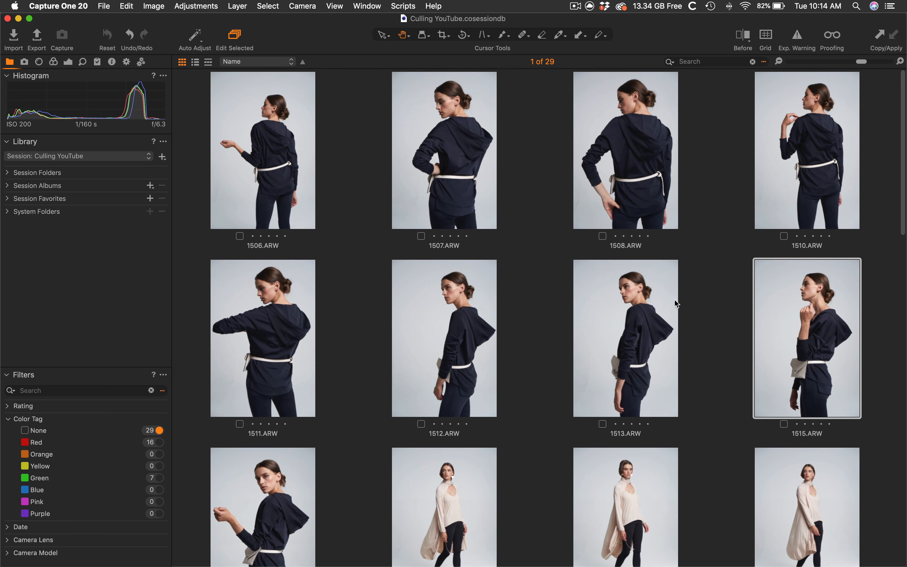
# Open 1513.ARW in the viewer and keep tagging the remaining untagged images red or green until none remain
pyautogui.doubleClick(642, 306)
pyautogui.press('7')
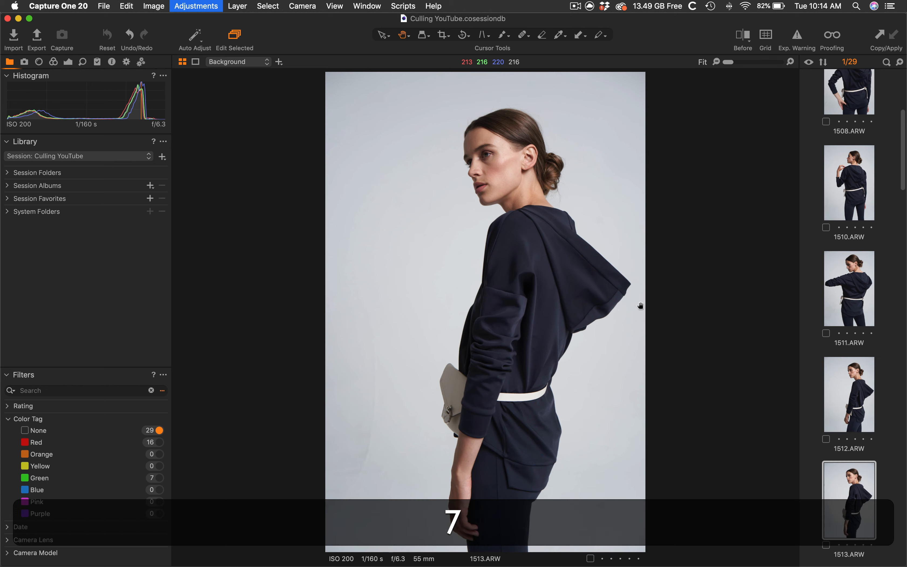
pyautogui.press('7')
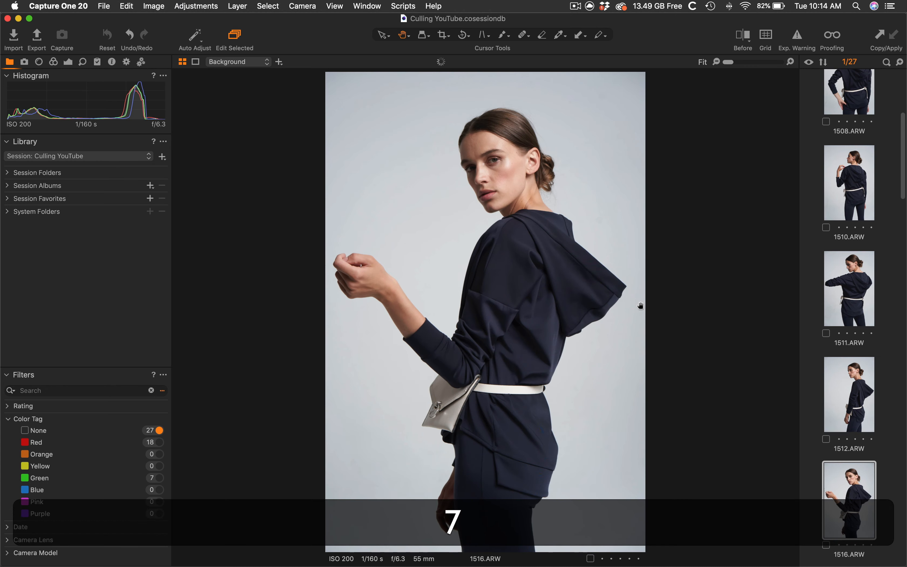
pyautogui.press('7')
pyautogui.press('7')
pyautogui.press('9')
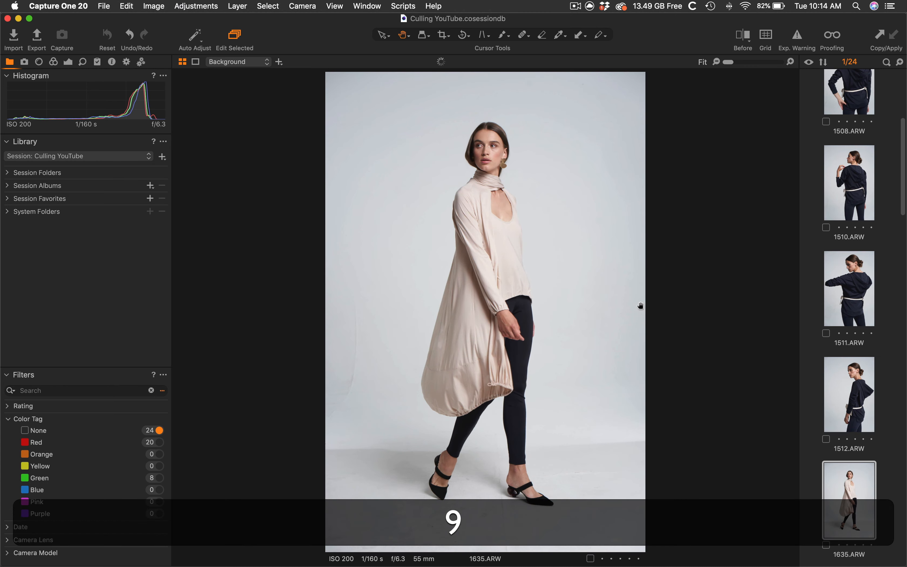
pyautogui.press('7')
pyautogui.press('7')
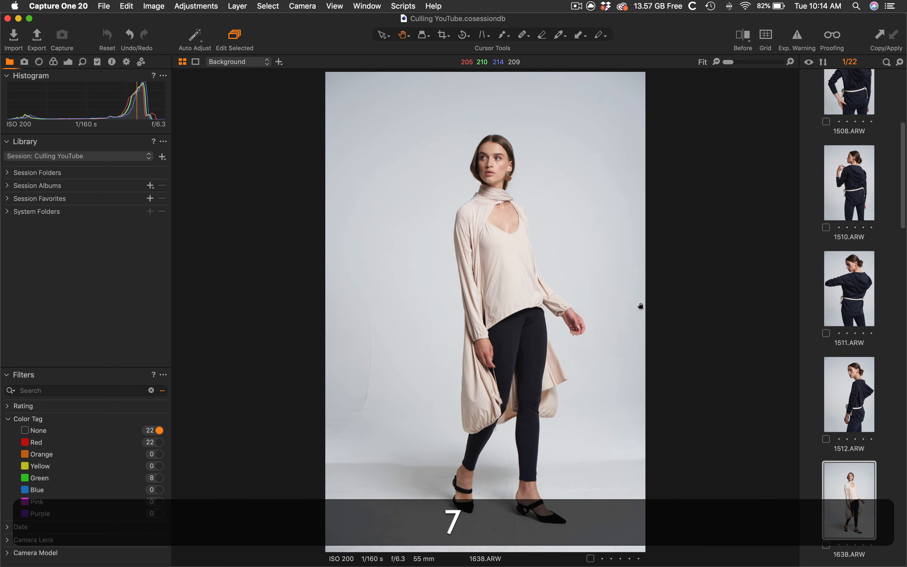
pyautogui.press('9')
pyautogui.press('7')
pyautogui.press('7')
pyautogui.press('7')
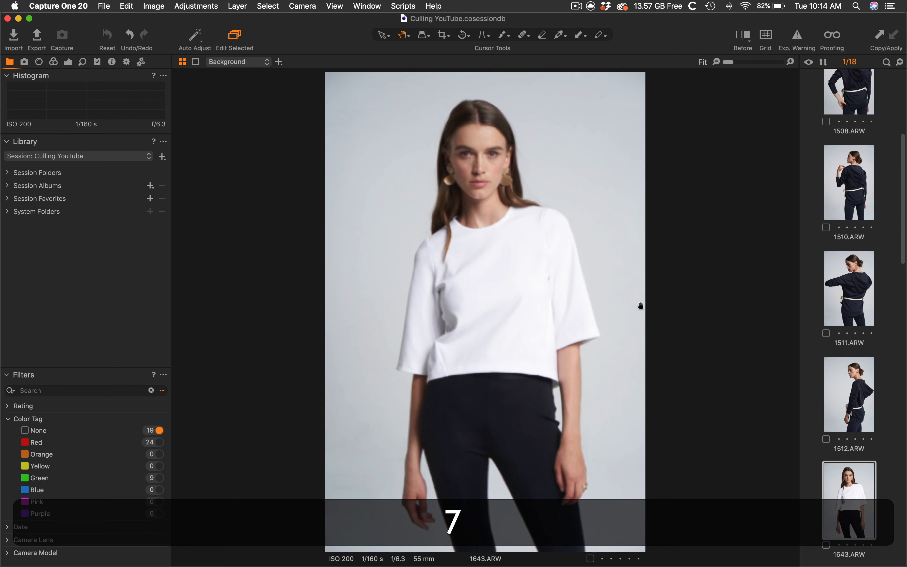
pyautogui.press('9')
pyautogui.press('7')
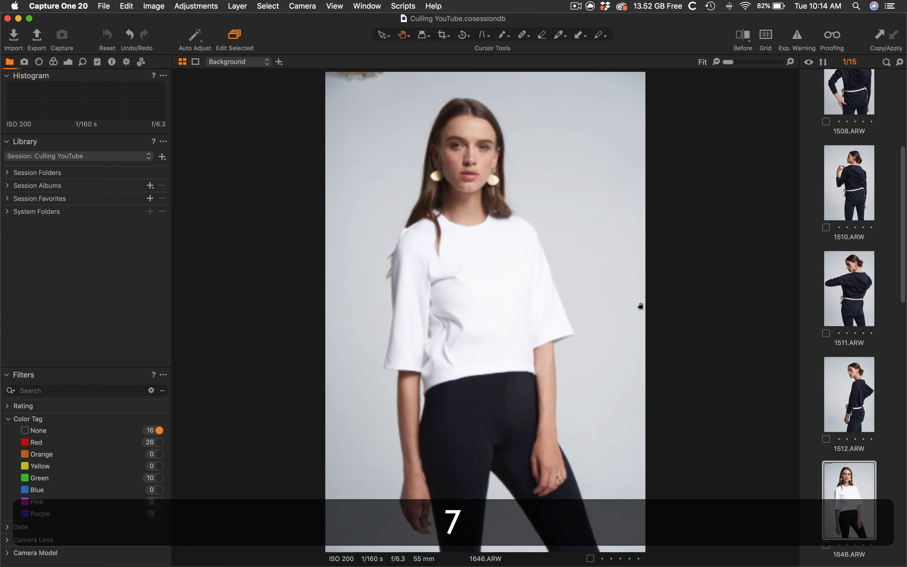
pyautogui.press('7')
pyautogui.press('9')
pyautogui.press('7')
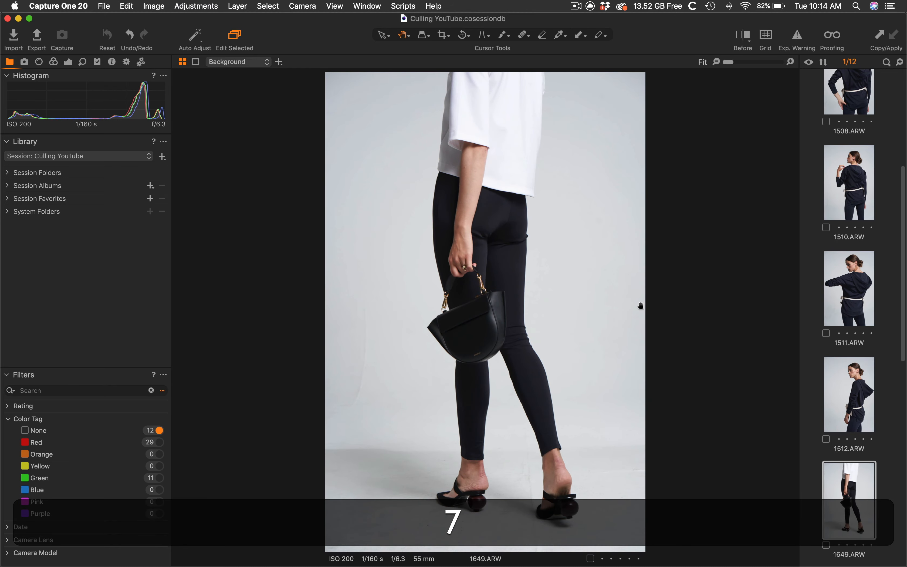
pyautogui.press('9')
pyautogui.press('9')
pyautogui.press('7')
pyautogui.press('9')
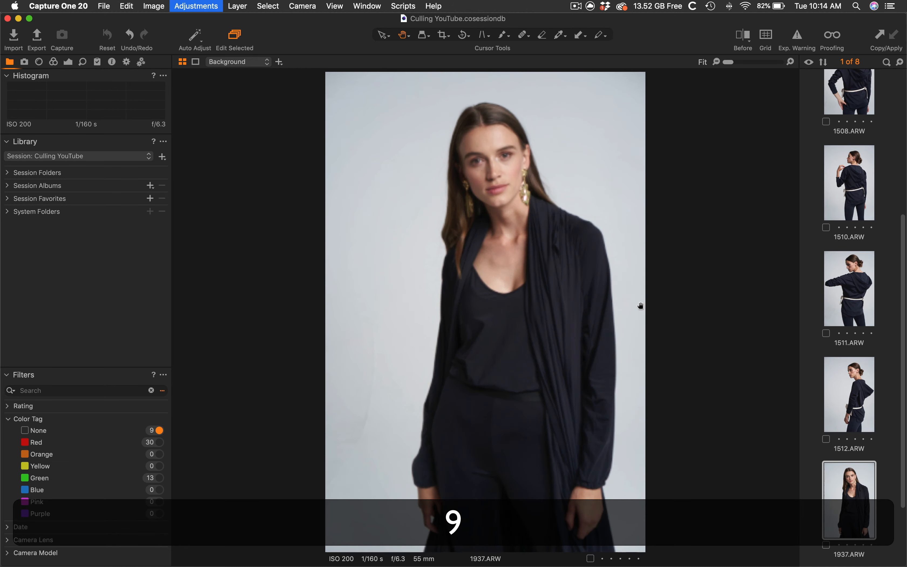
pyautogui.press('9')
pyautogui.press('7')
pyautogui.press('7')
pyautogui.press('7')
pyautogui.press('7')
pyautogui.press('7')
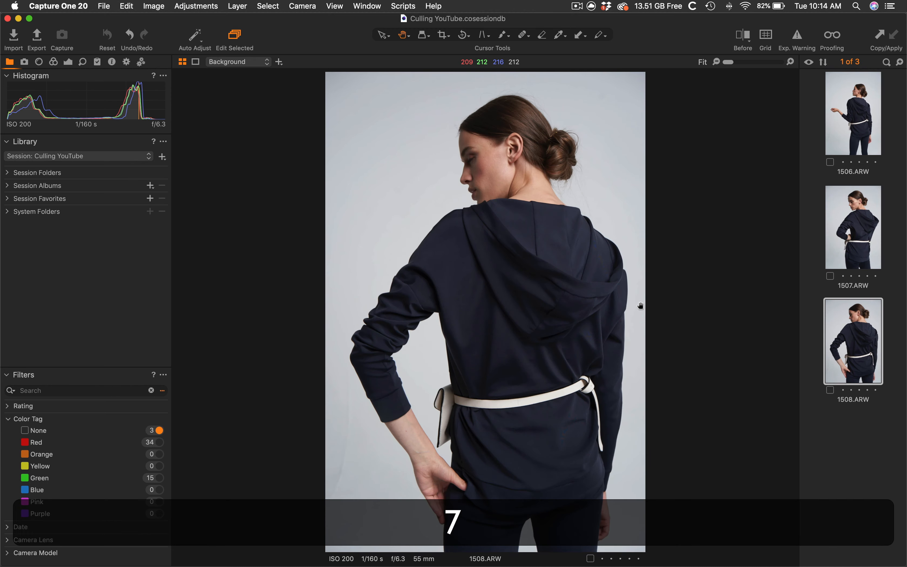
pyautogui.press('7')
pyautogui.press('7')
pyautogui.press('7')
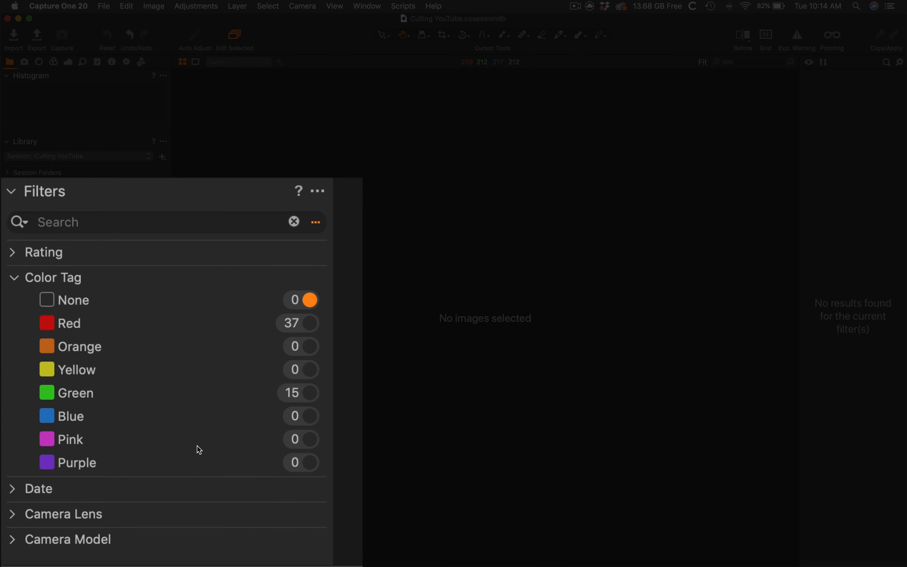
# Switch the color tag filter from None to Green to show only the green-tagged images
pyautogui.press('alt')
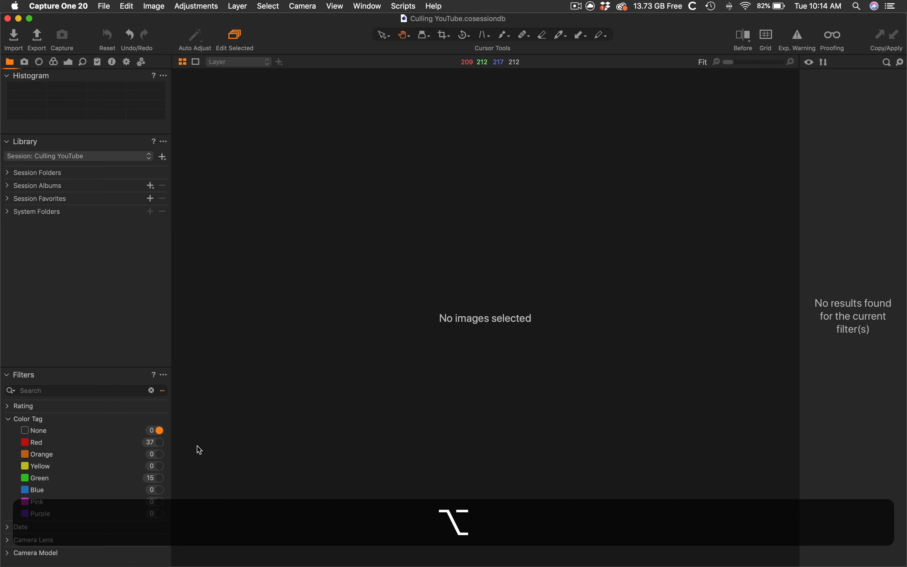
pyautogui.hotkey('alt', '6')
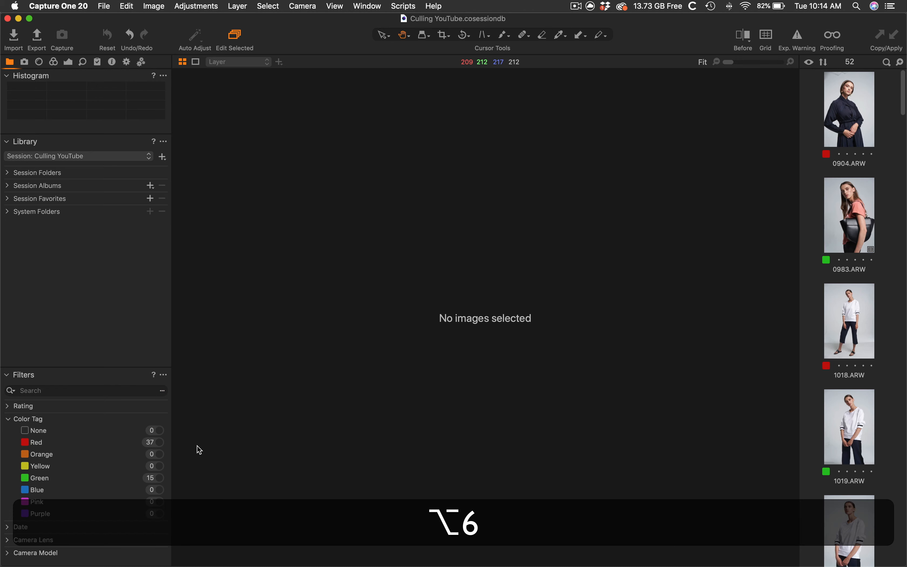
pyautogui.hotkey('alt', '9')
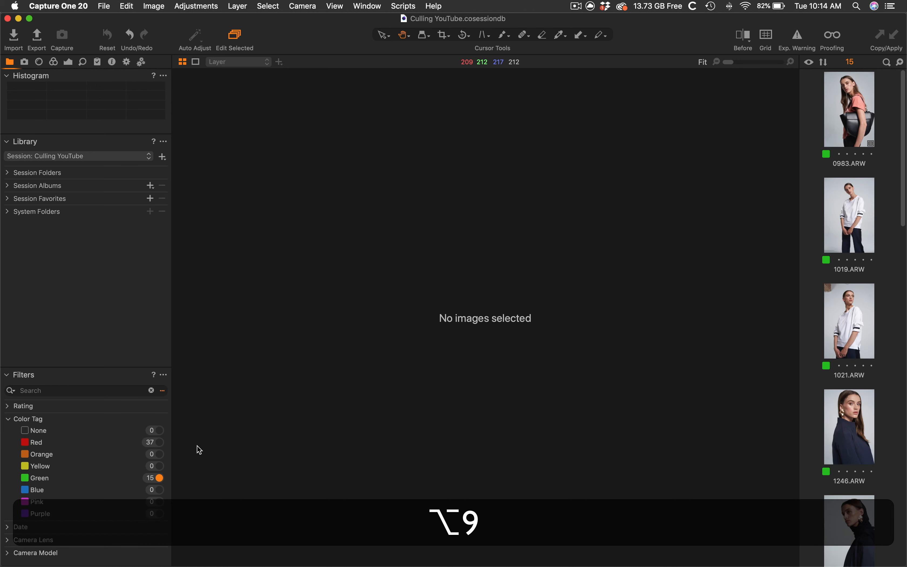
# Review the green-tagged images in grid view and expand the Rating filter group
pyautogui.press('alt+super+v')
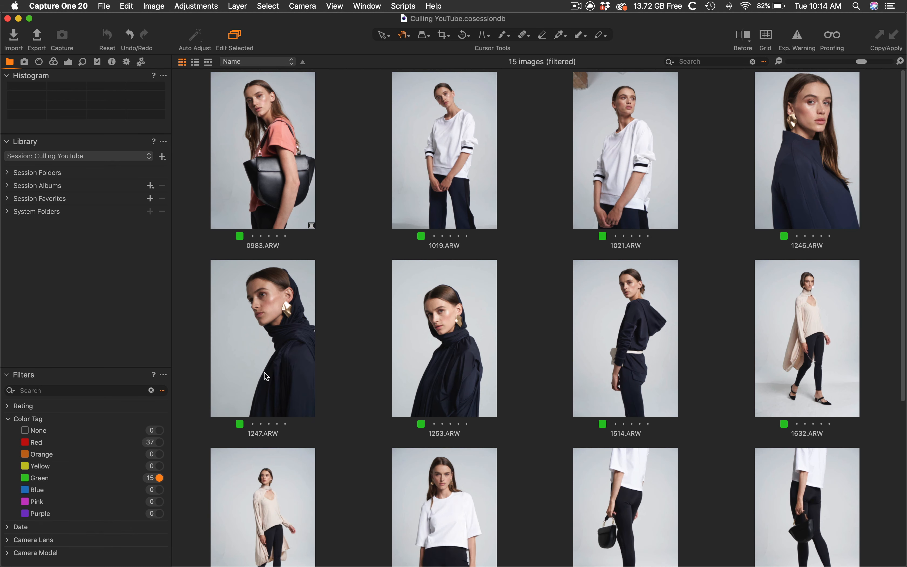
pyautogui.scroll(-6, 498, 354)
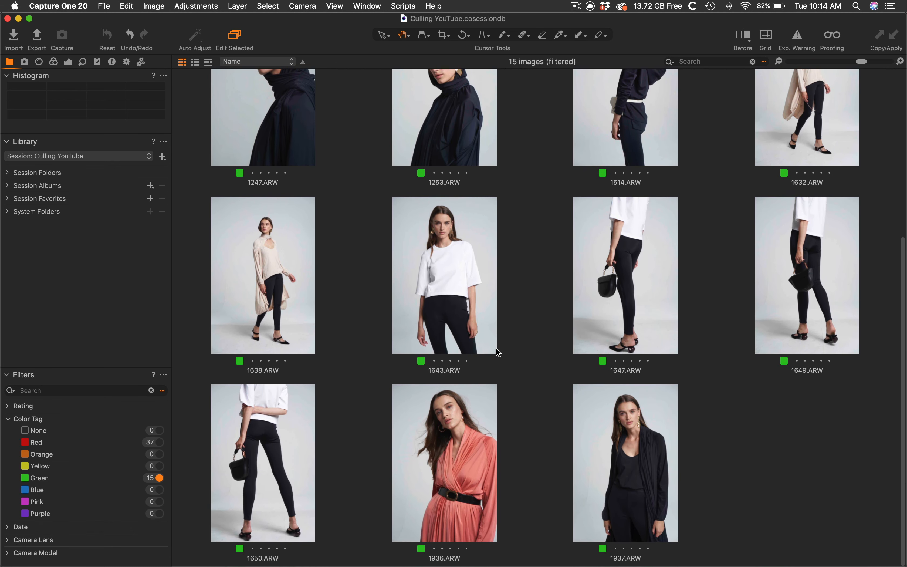
pyautogui.scroll(7, 498, 353)
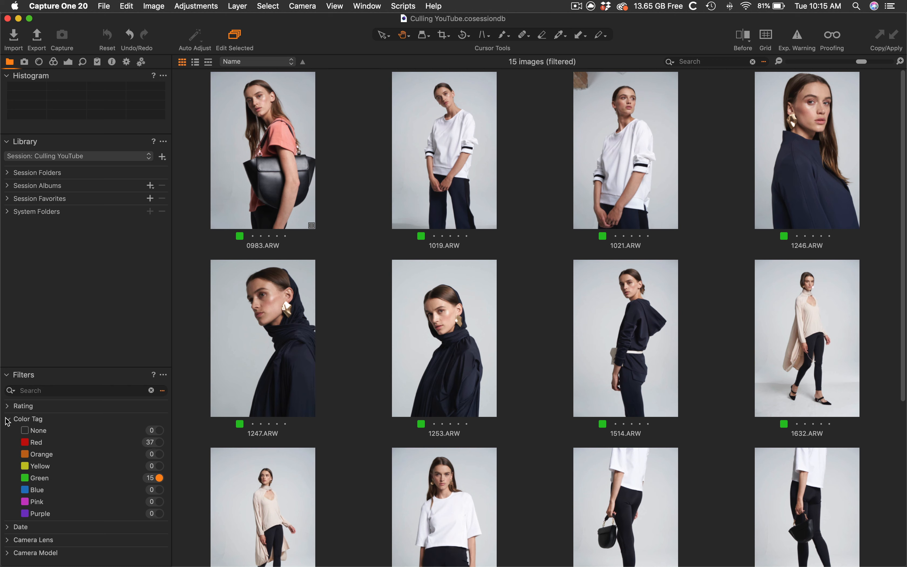
pyautogui.click(7, 406)
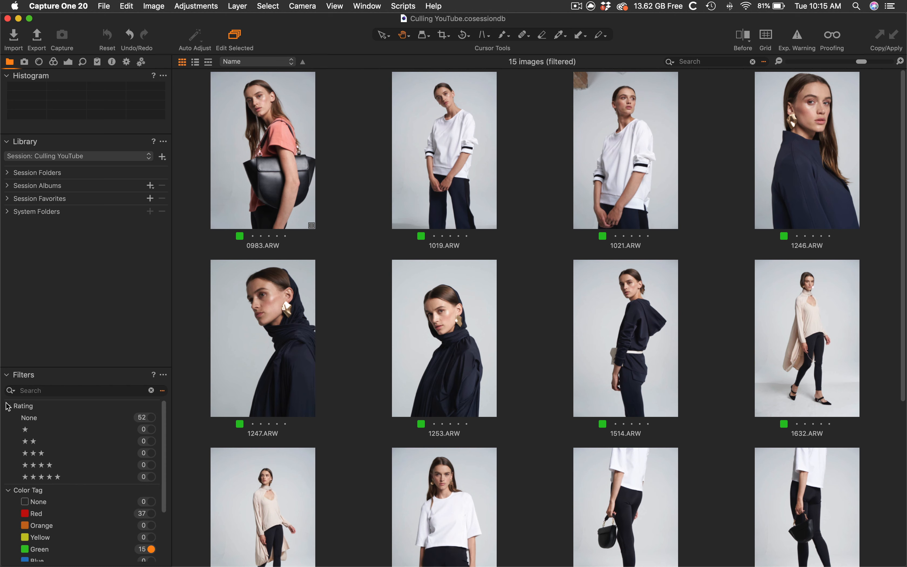